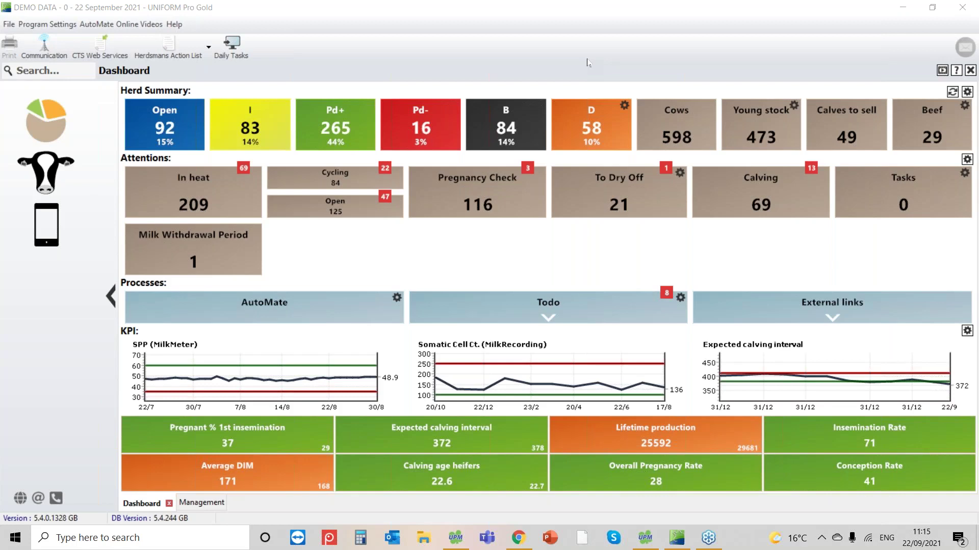
# Open the herd Report Writer from Management and view the saved lists without loading any.
pyautogui.click(43, 176)
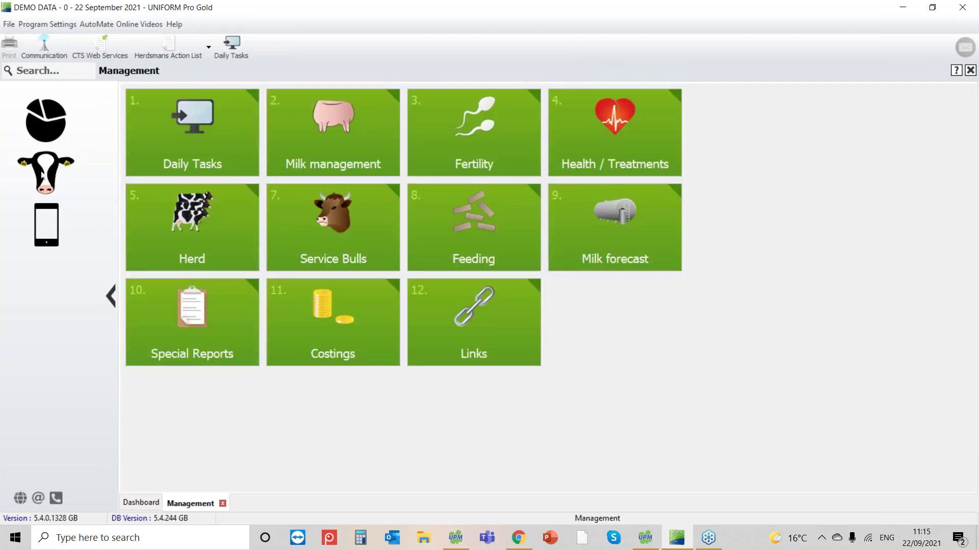
pyautogui.click(195, 224)
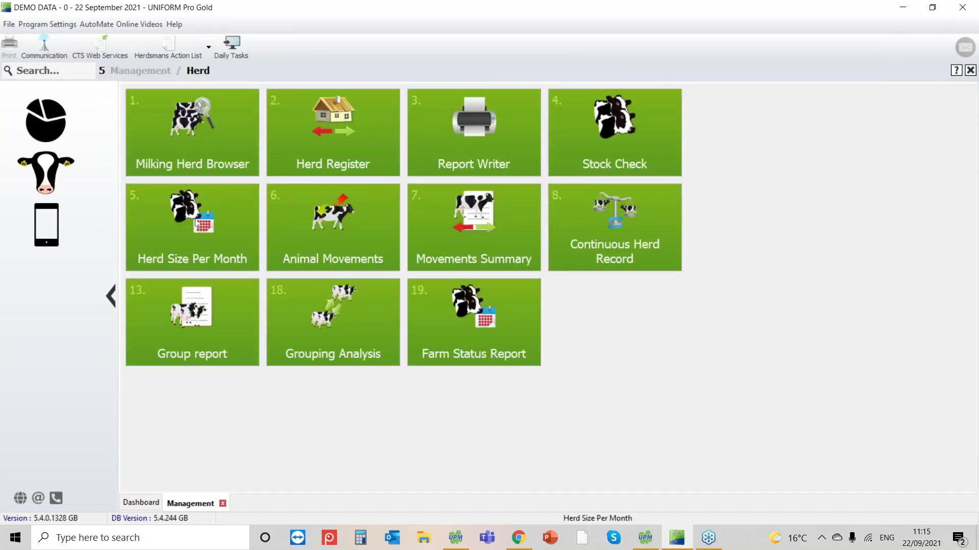
pyautogui.click(476, 118)
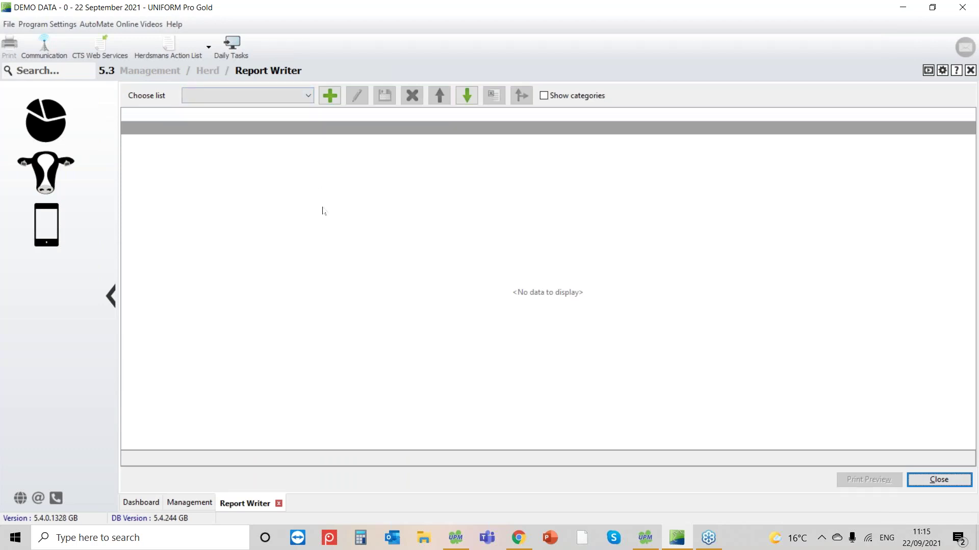
pyautogui.click(309, 96)
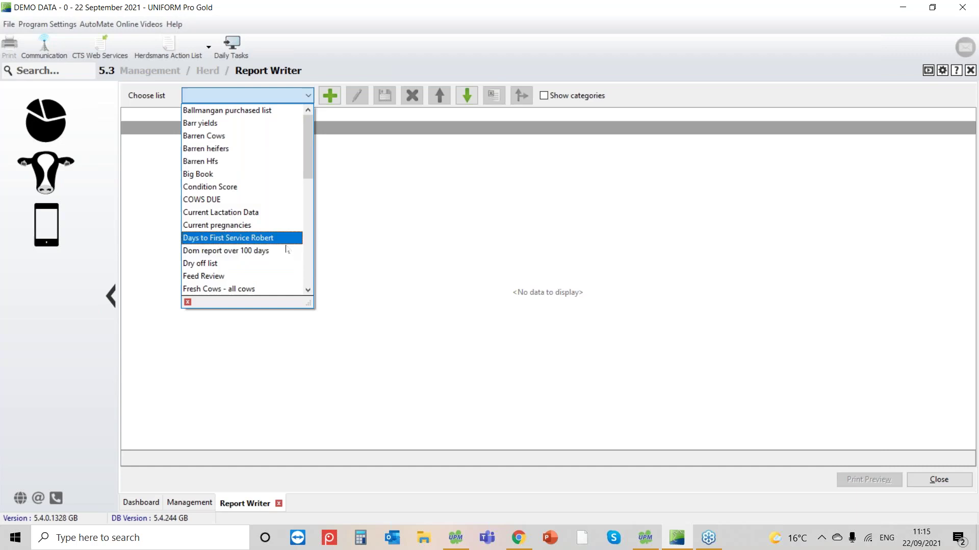
pyautogui.click(395, 240)
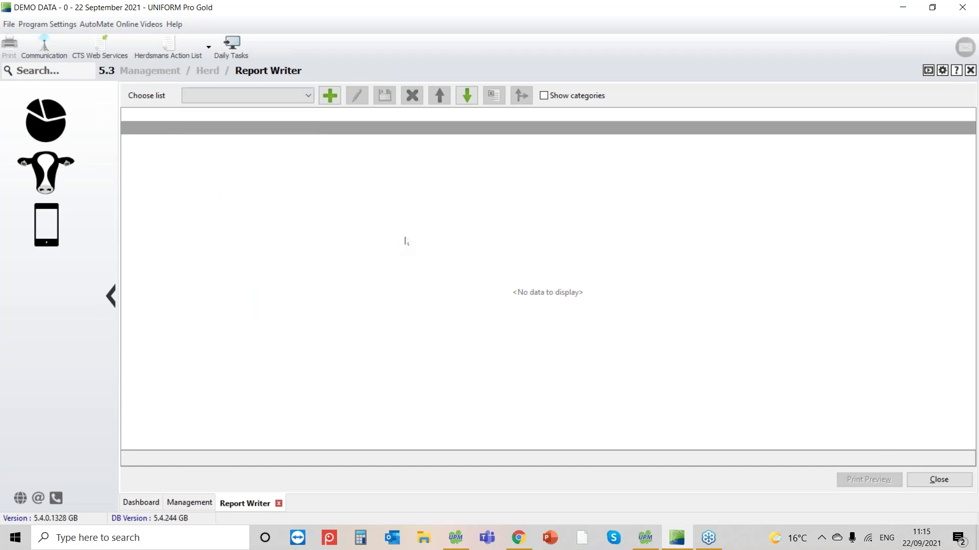
# Start a new report list and browse the Reproduction, Last completed lactation and General animal data fields.
pyautogui.click(330, 97)
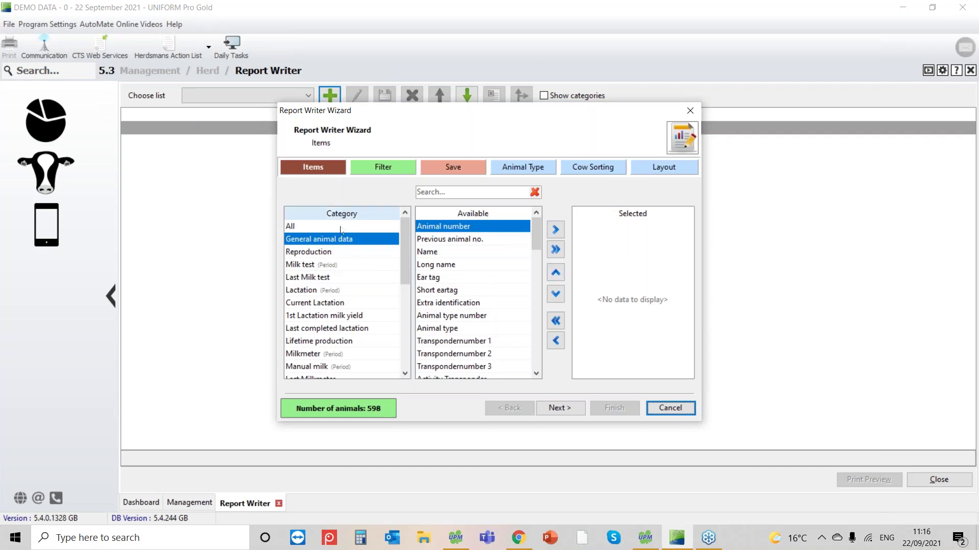
pyautogui.moveTo(406, 249); pyautogui.dragTo(503, 226)
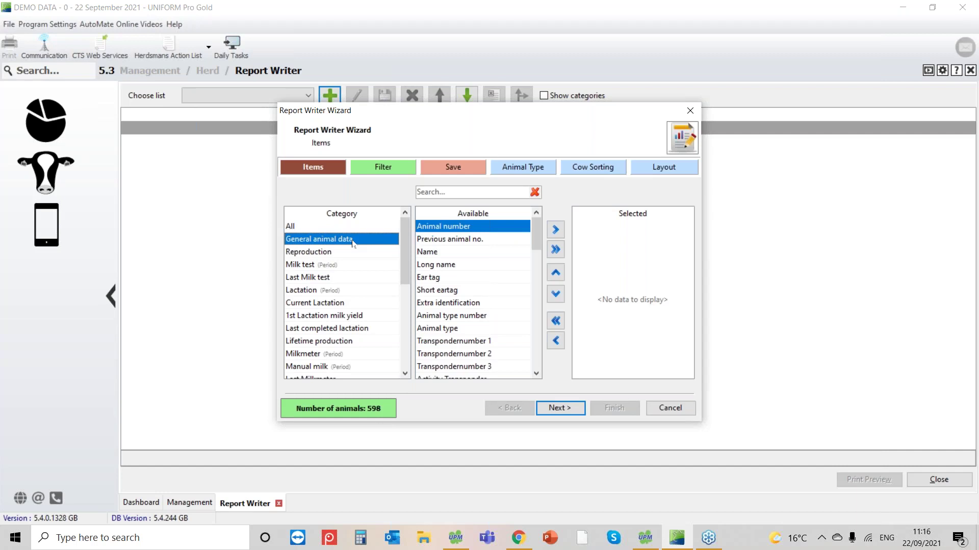
pyautogui.click(300, 256)
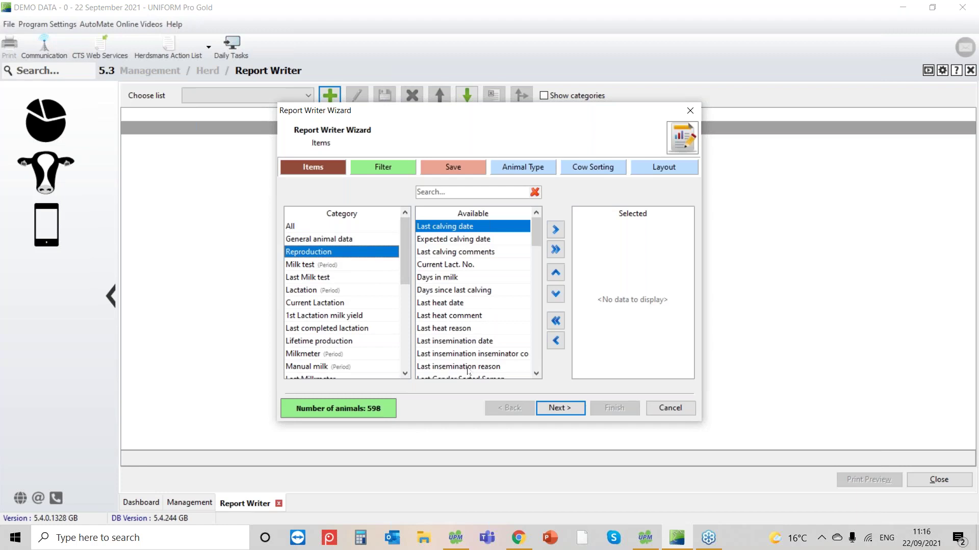
pyautogui.click(337, 329)
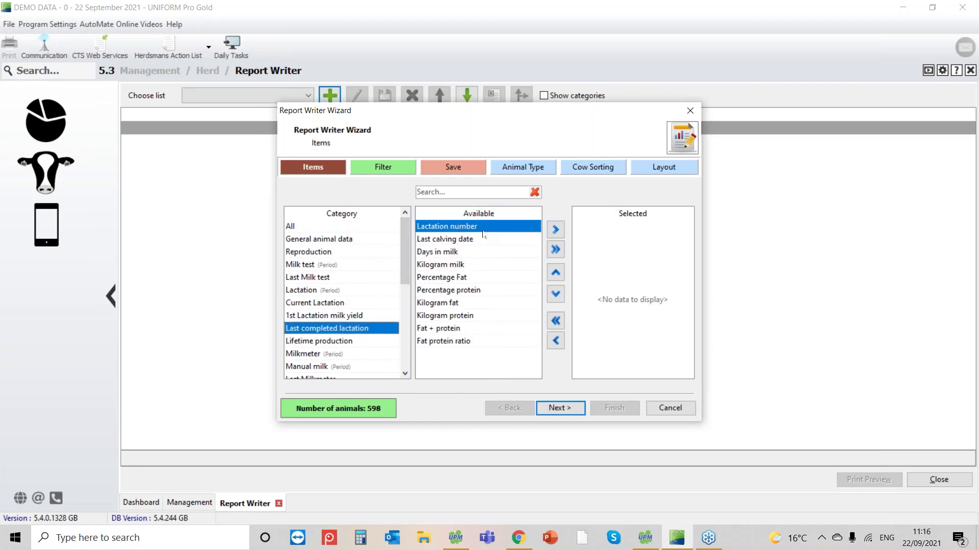
pyautogui.click(293, 240)
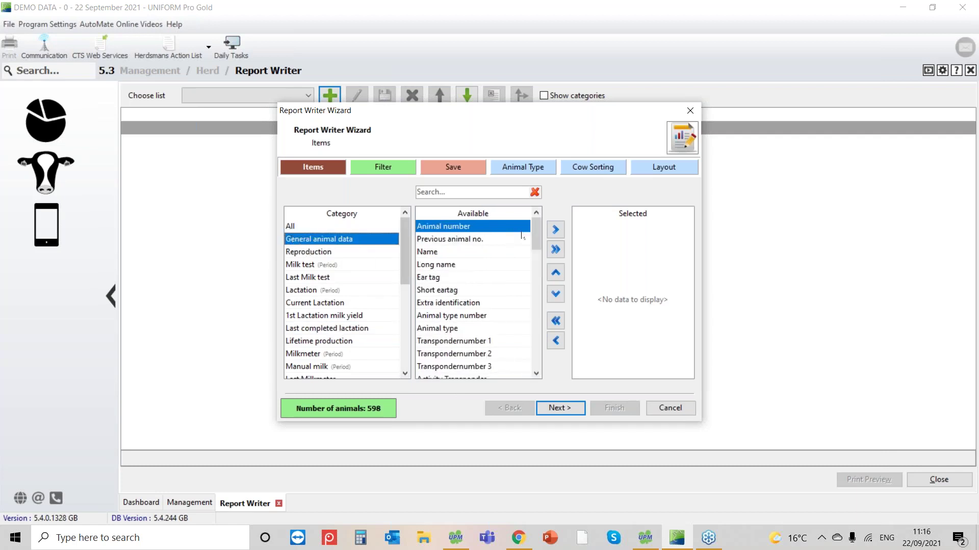
# Add Animal number to the report's selected items.
pyautogui.click(556, 230)
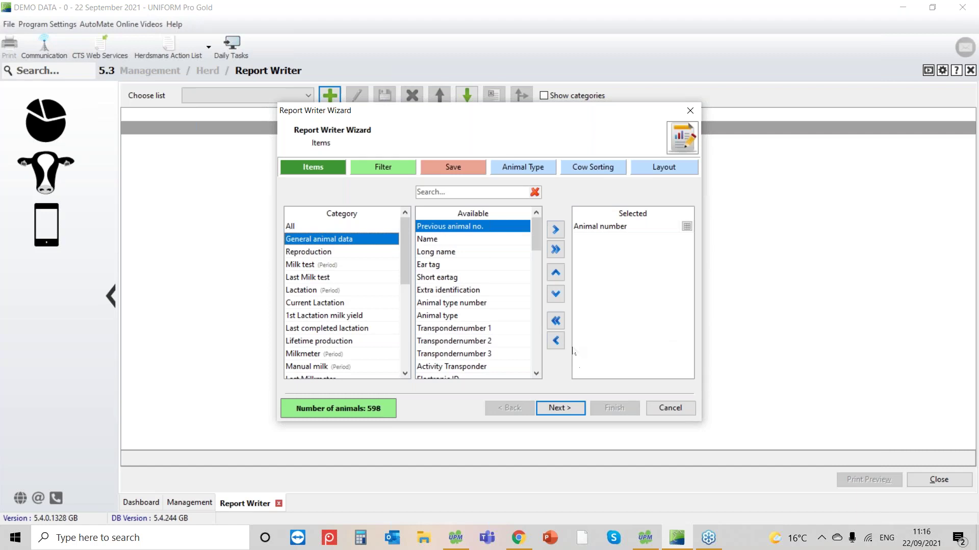
pyautogui.click(636, 228)
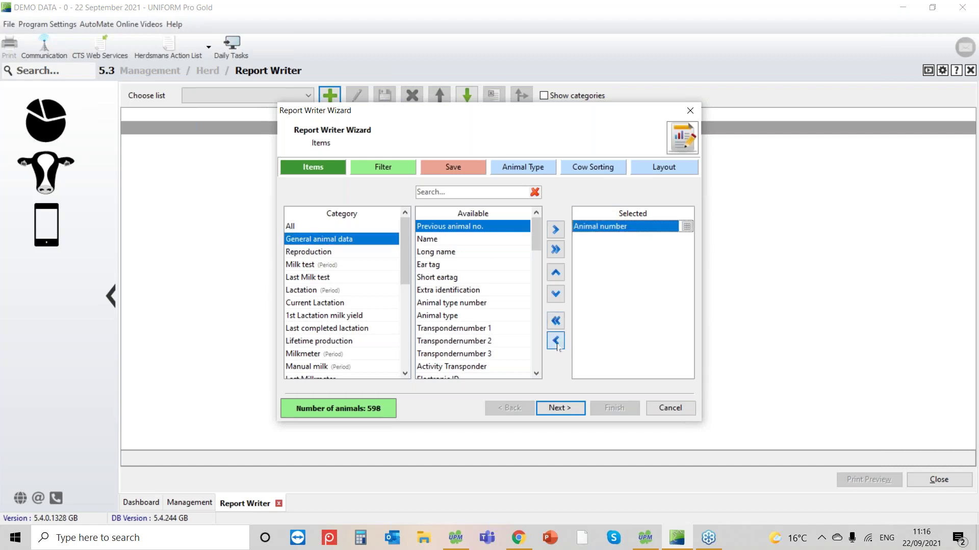
pyautogui.click(556, 340)
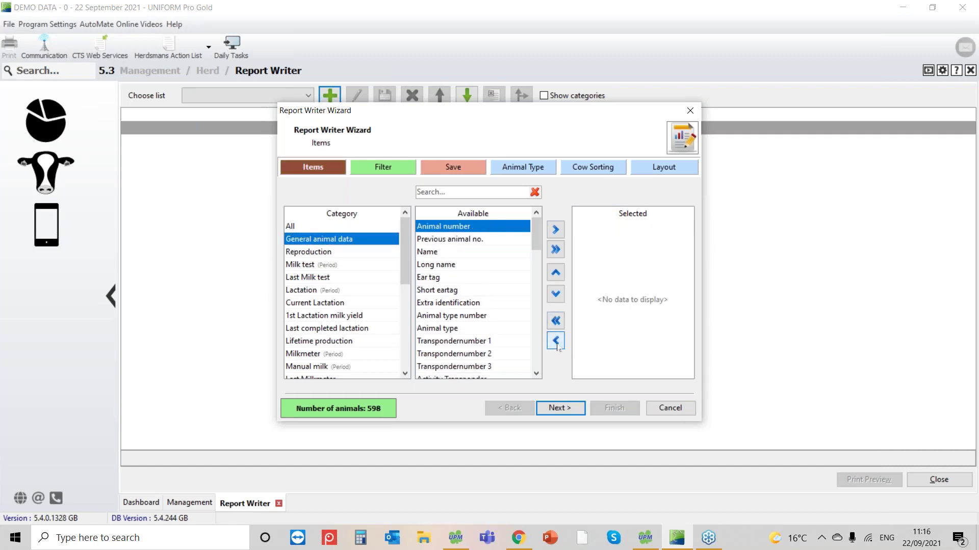
pyautogui.click(555, 229)
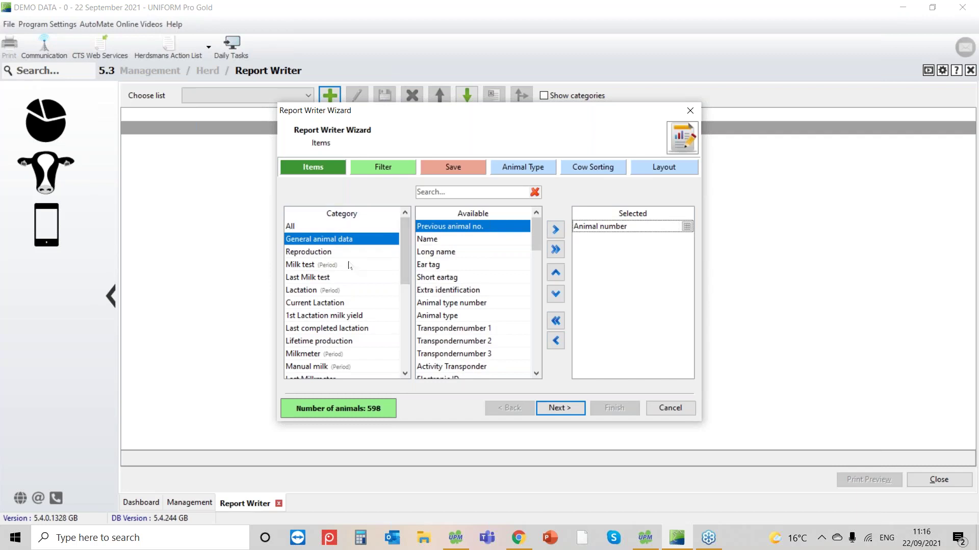
# Add Last calving date, Current Lact. No., Days in milk and Expected calving date from Reproduction.
pyautogui.click(334, 251)
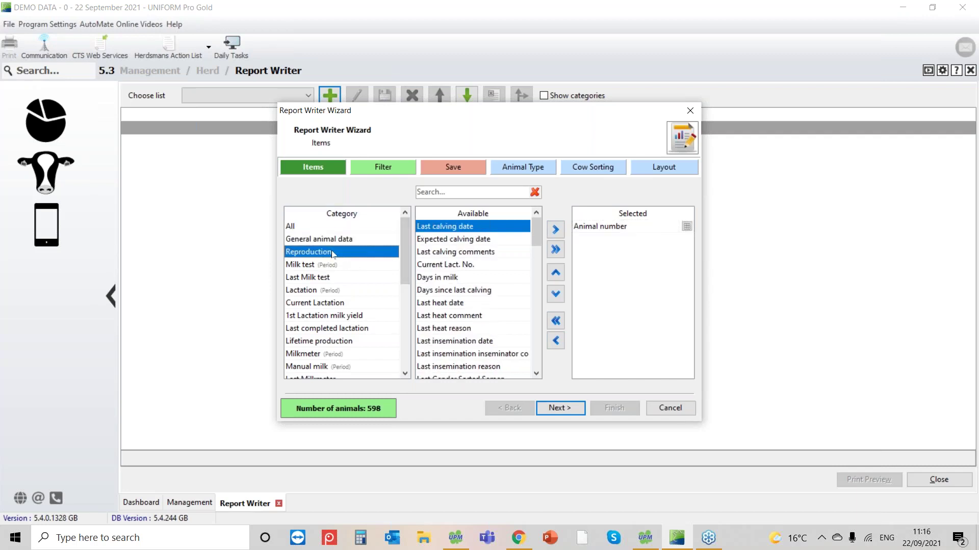
pyautogui.click(556, 230)
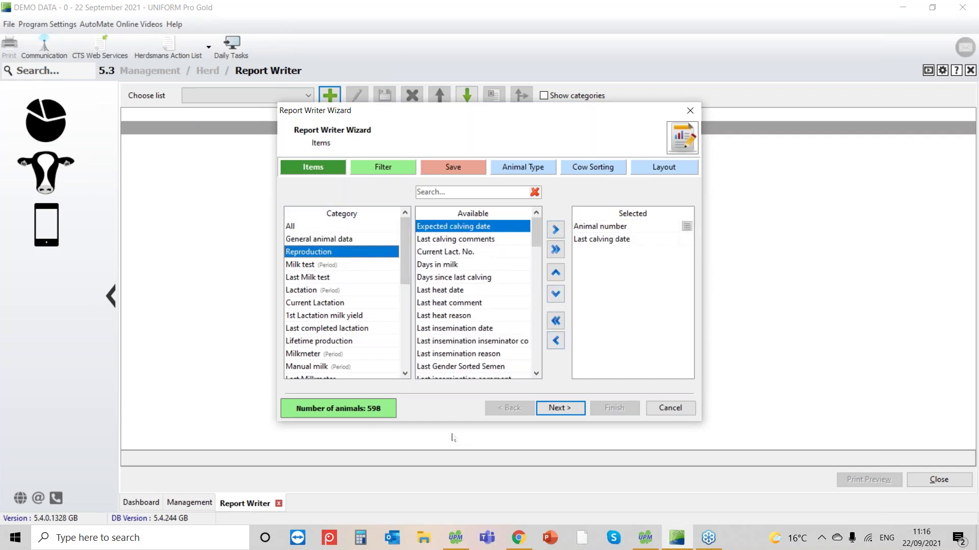
pyautogui.click(447, 251)
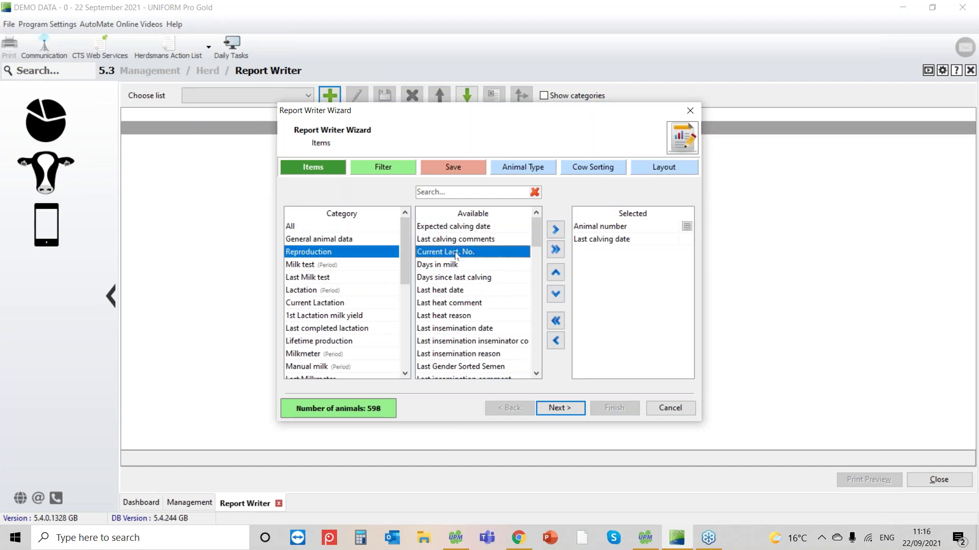
pyautogui.click(556, 230)
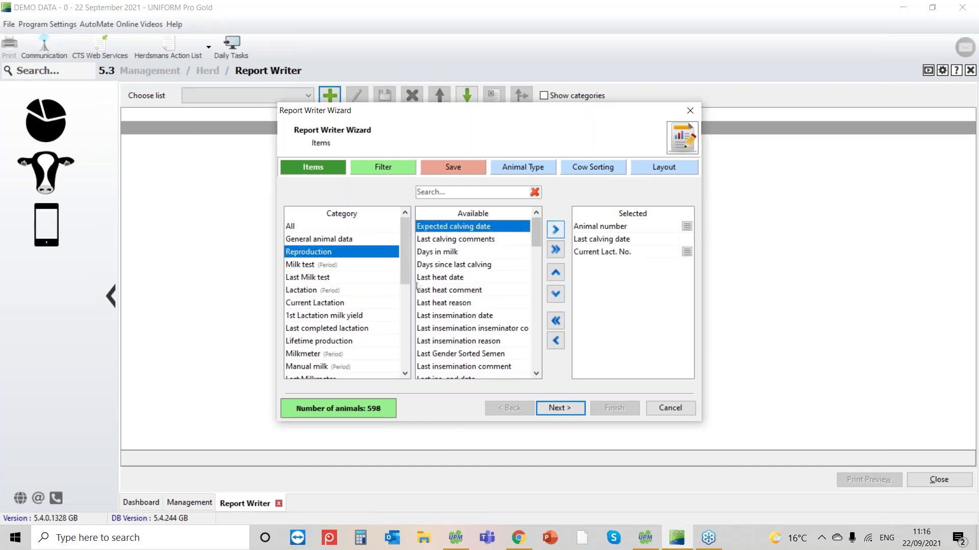
pyautogui.click(432, 252)
pyautogui.click(557, 232)
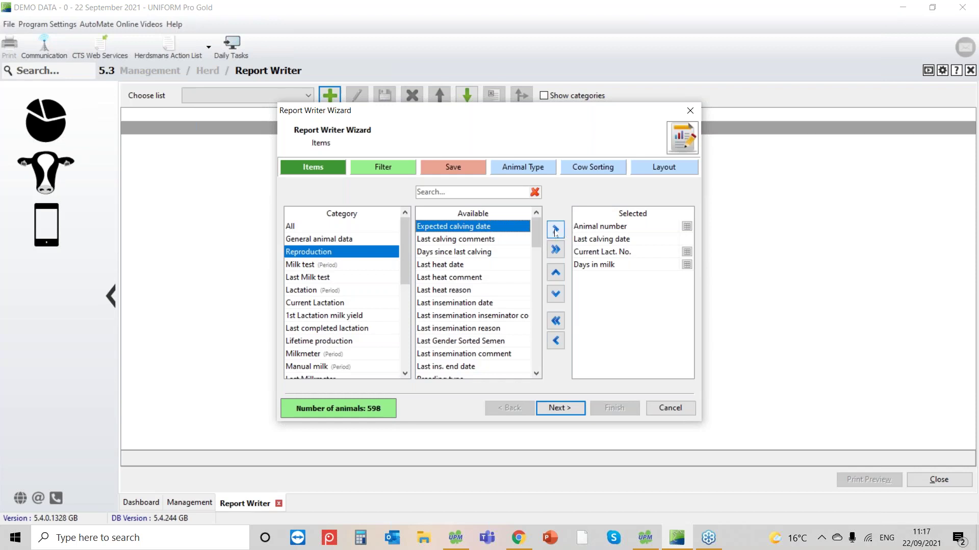
pyautogui.click(556, 231)
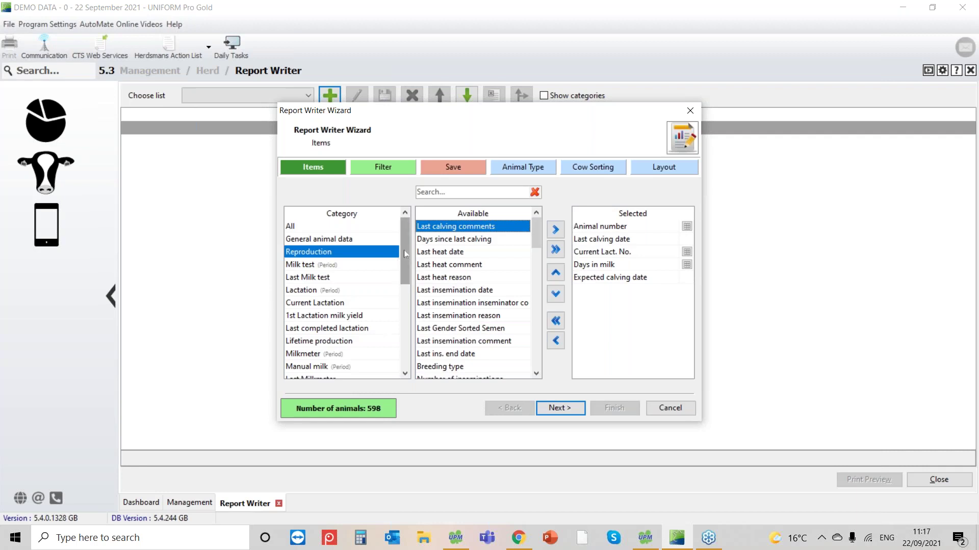
# Add Disease Date and Health from Health Reporting to the report items.
pyautogui.moveTo(404, 250); pyautogui.dragTo(404, 336)
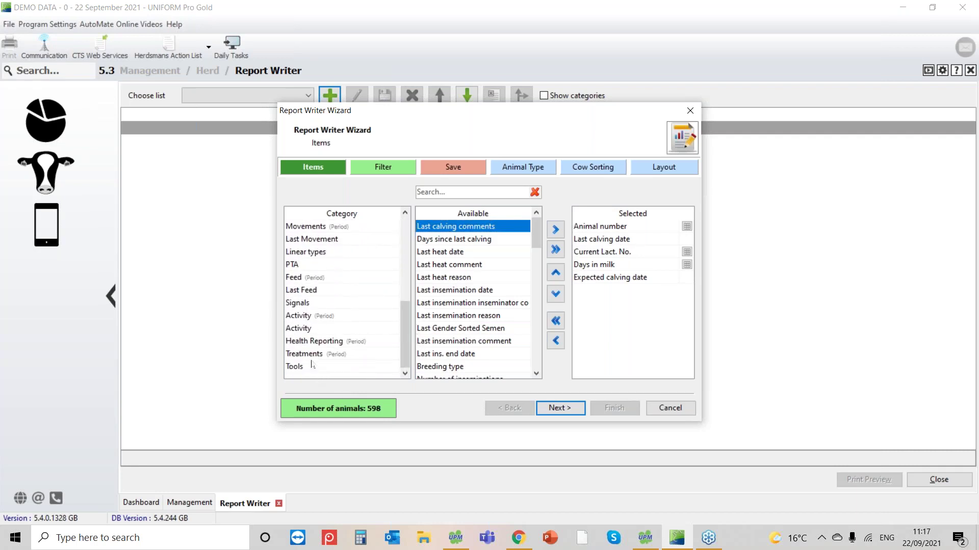
pyautogui.click(318, 343)
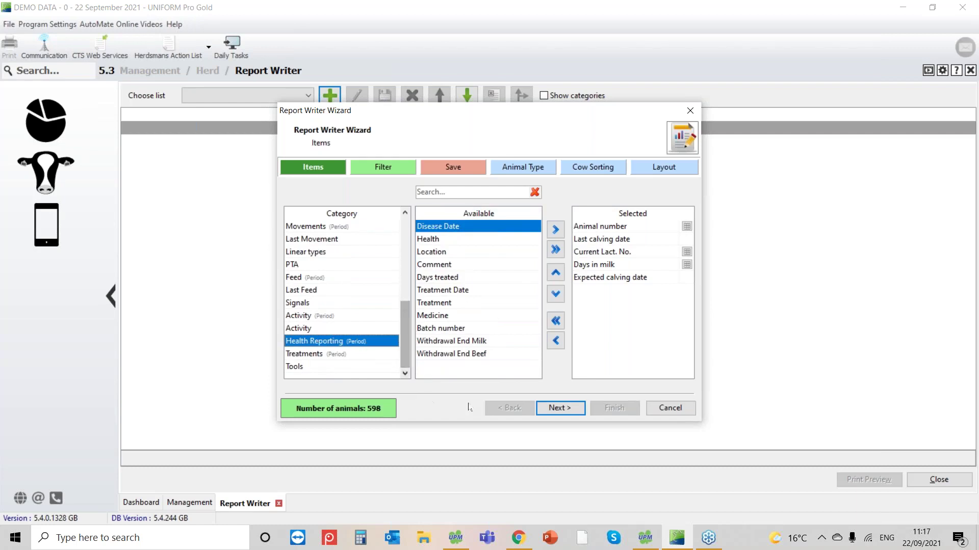
pyautogui.click(436, 239)
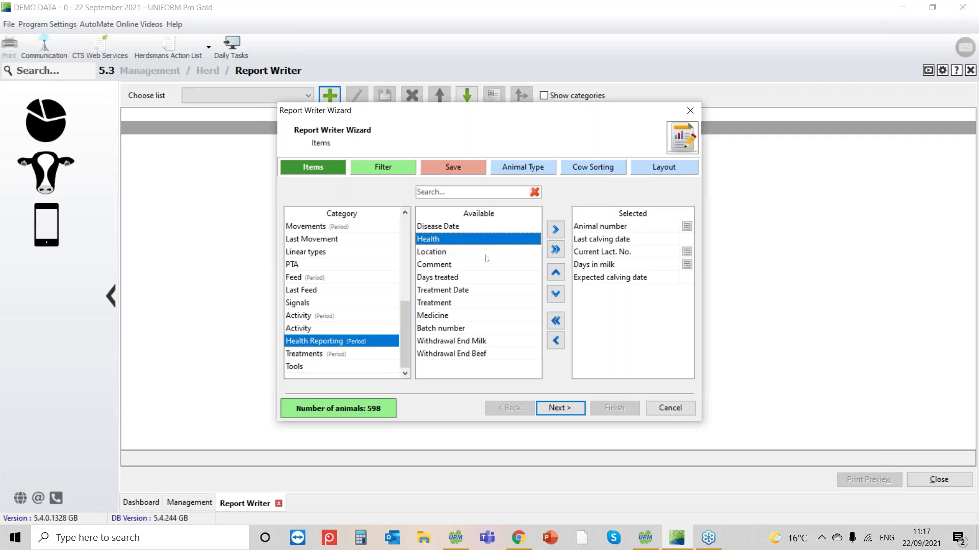
pyautogui.click(556, 232)
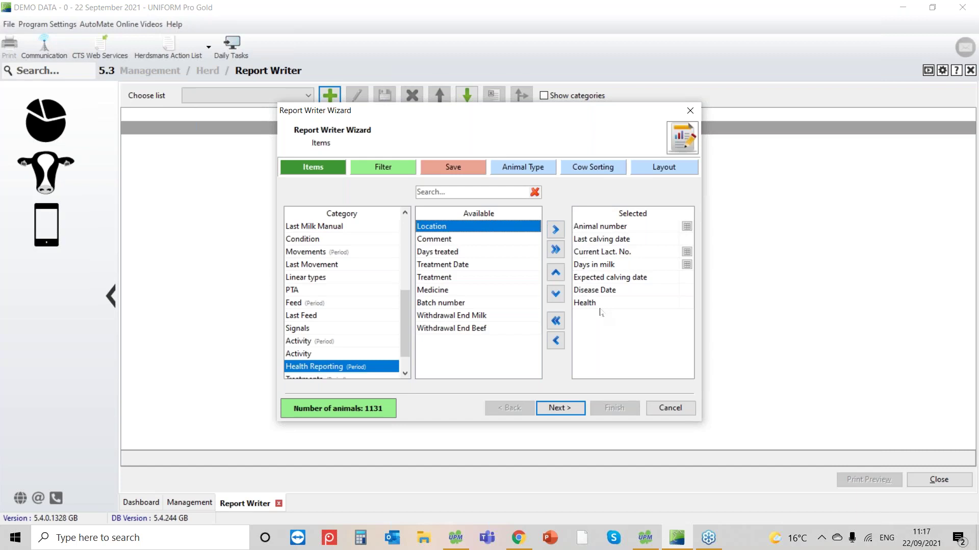
# Add Last Locomotion Score from the Condition category to the report items.
pyautogui.click(316, 240)
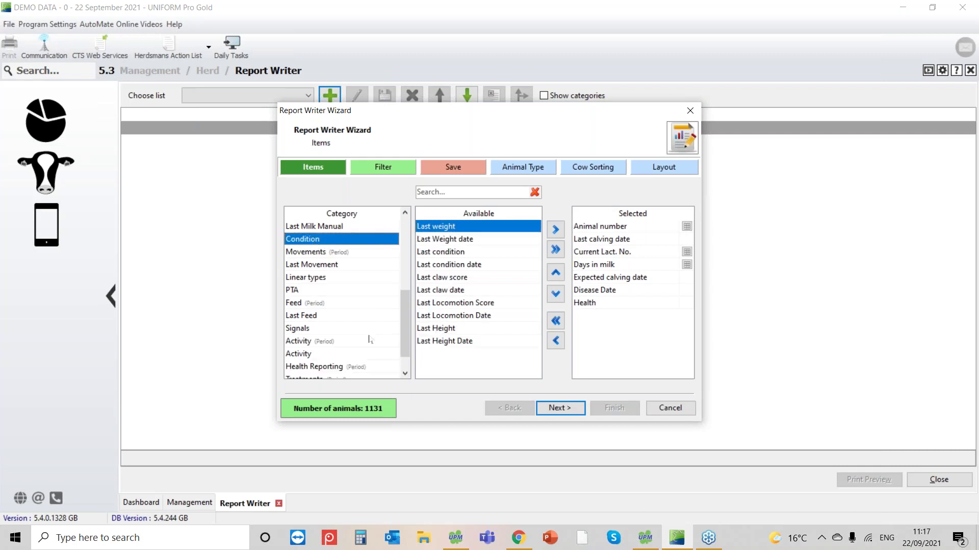
pyautogui.click(456, 303)
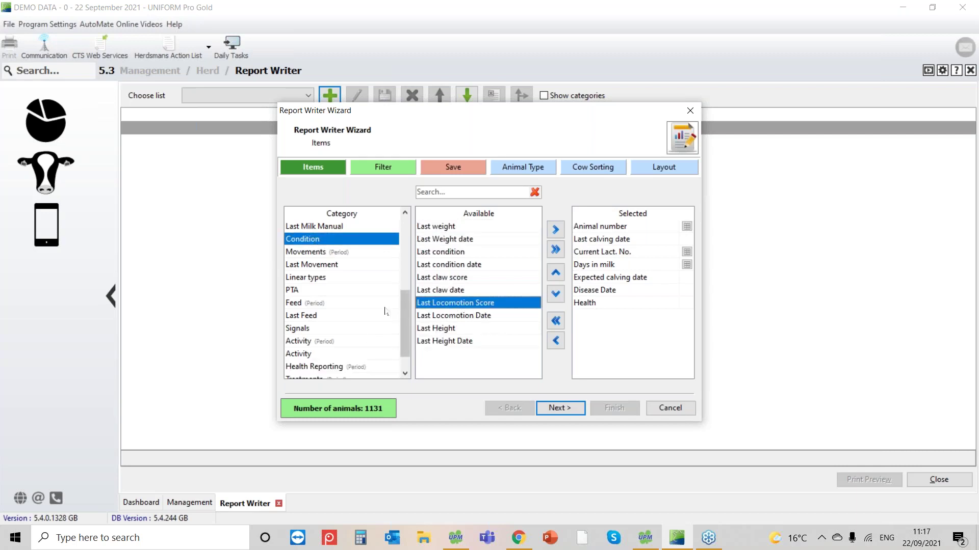
pyautogui.click(556, 231)
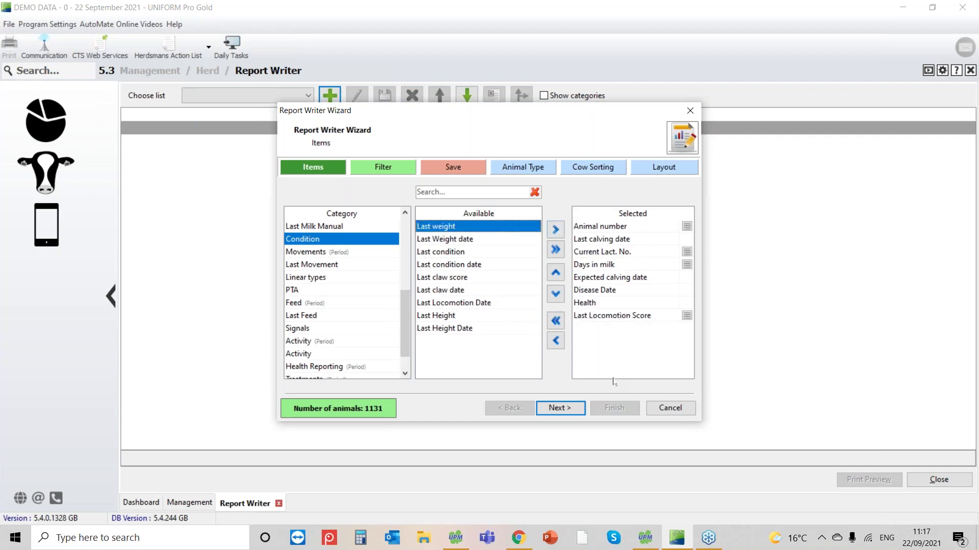
pyautogui.click(612, 316)
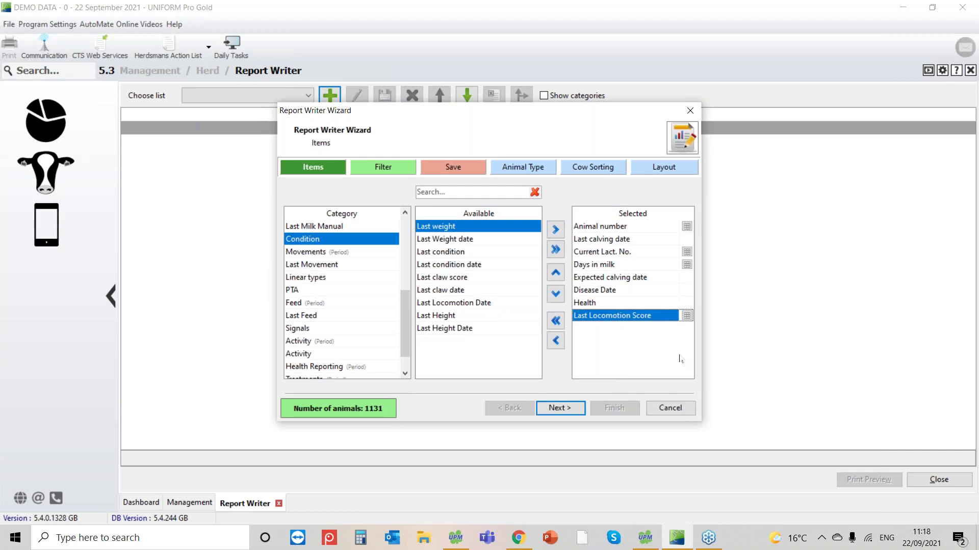
# Move Days in milk above Current Lact. No. and add Status, found by searching 'status'.
pyautogui.click(602, 266)
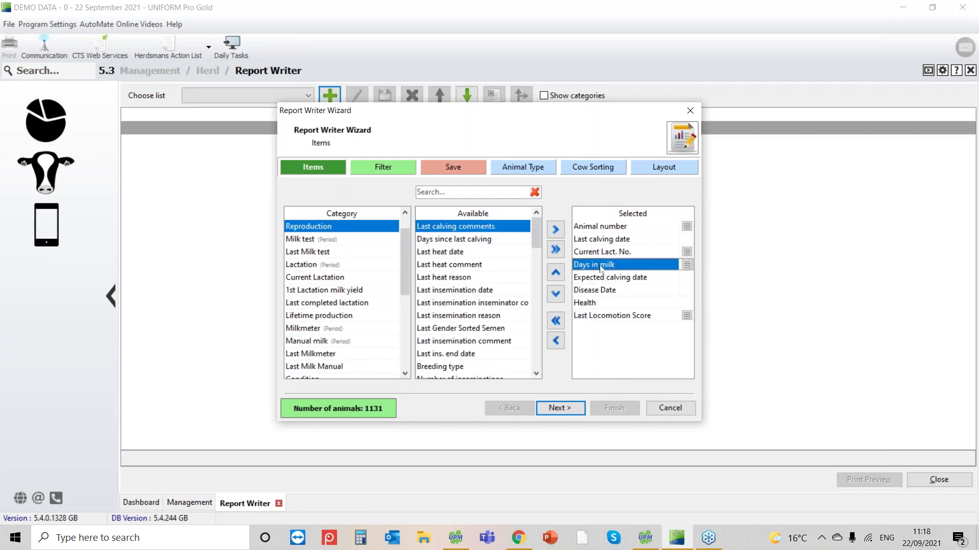
pyautogui.click(553, 275)
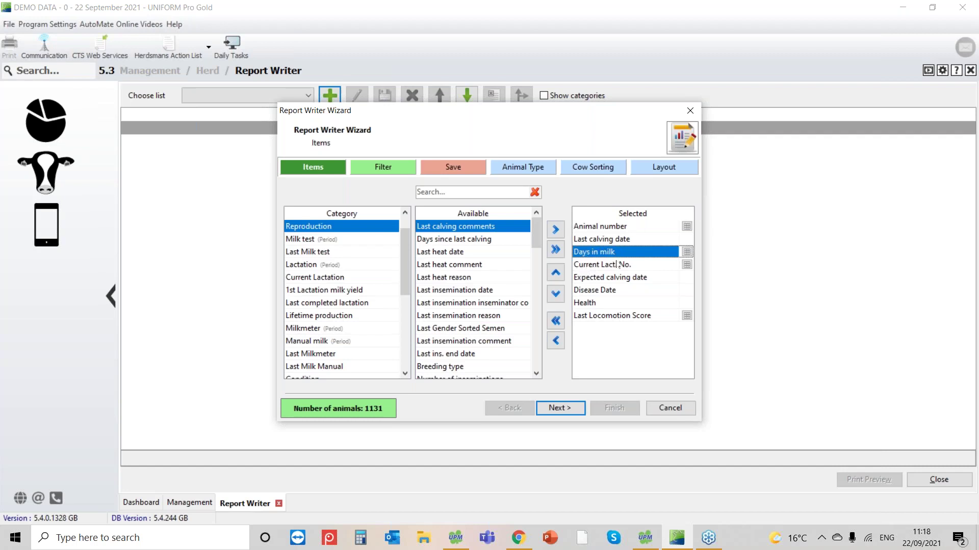
pyautogui.click(428, 192)
pyautogui.write('st')
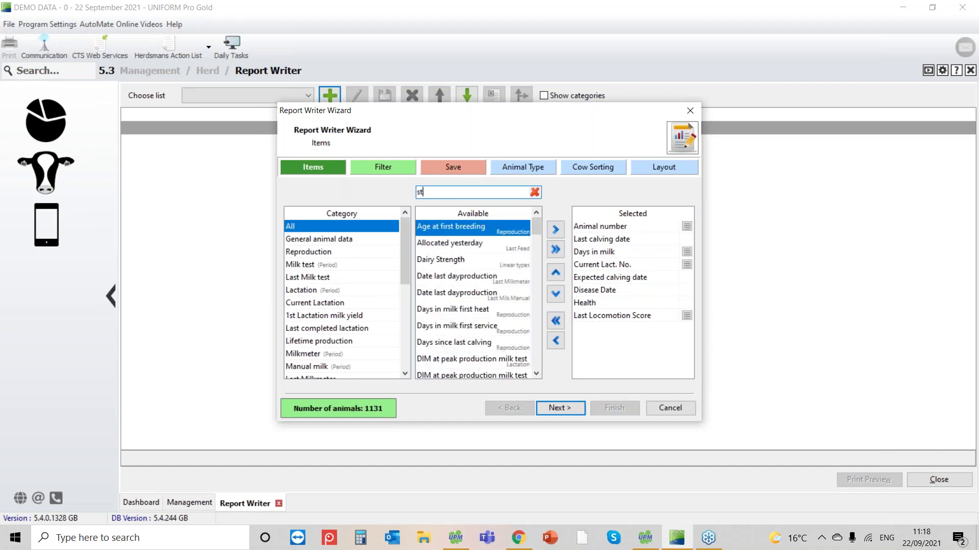
pyautogui.write('atus')
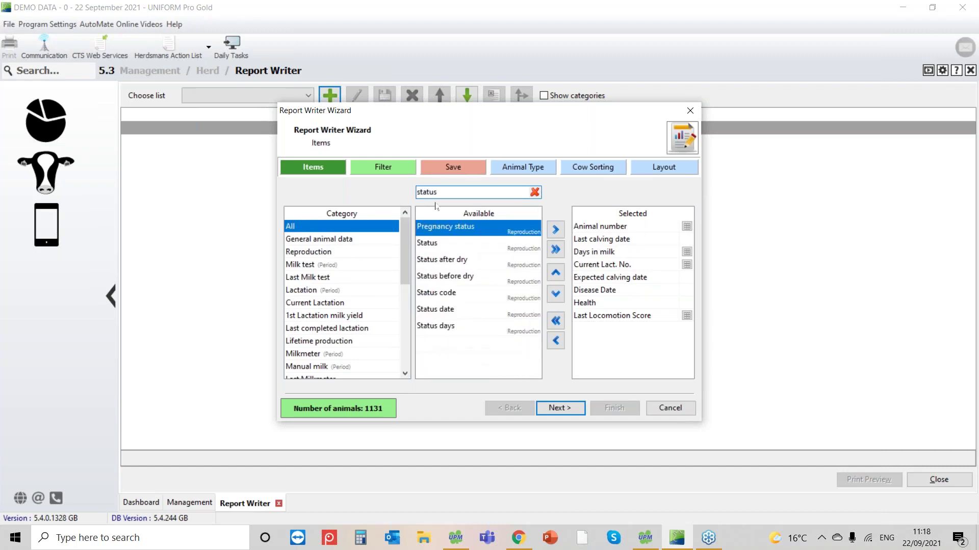
pyautogui.click(444, 248)
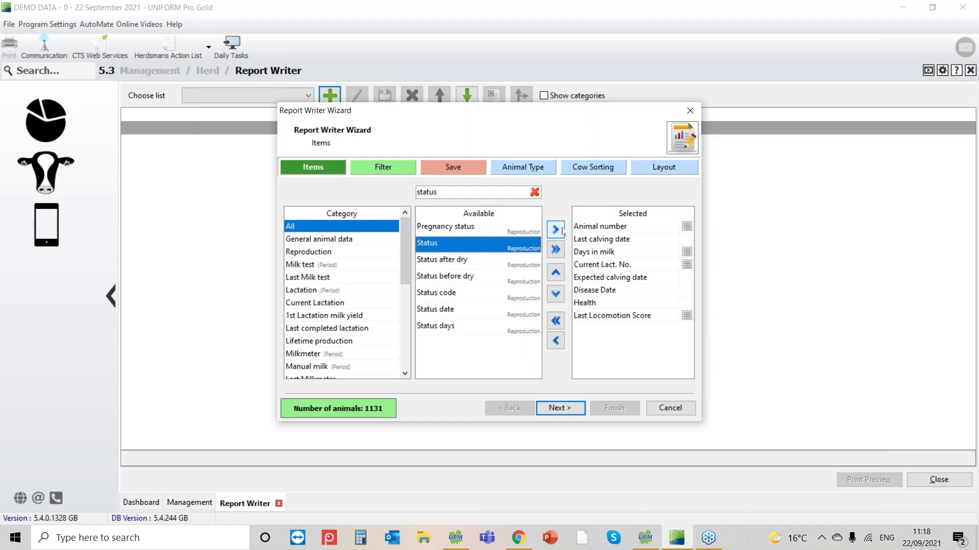
pyautogui.click(556, 230)
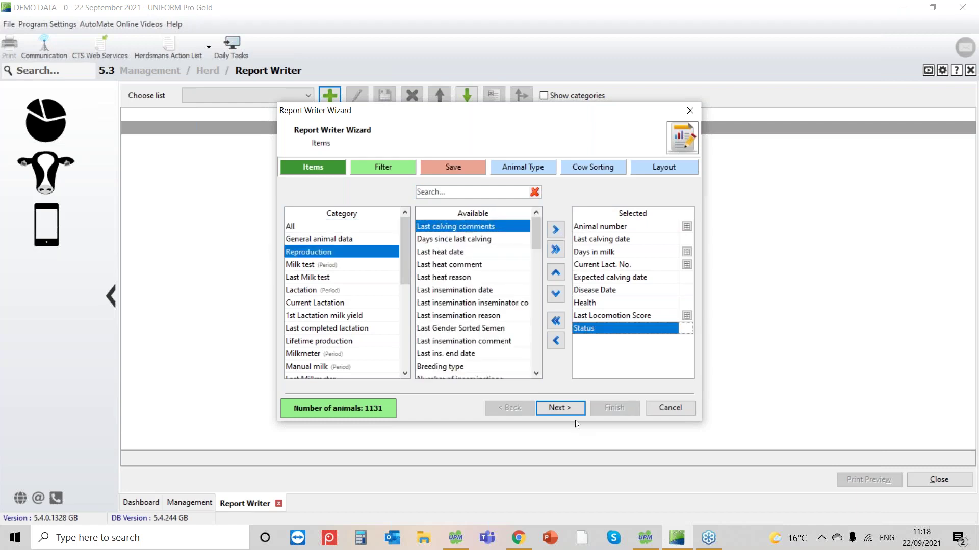
# Move Status up four rows so it sits above Expected calving date.
pyautogui.click(555, 272)
pyautogui.click(555, 273)
pyautogui.click(555, 272)
pyautogui.click(556, 272)
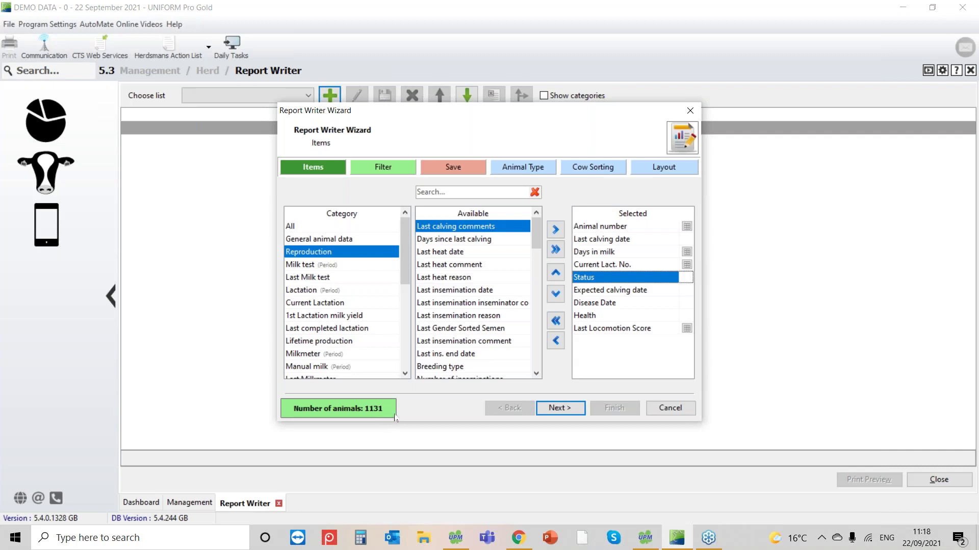
# On the filter step, add a Health (Health Reporting) filter below the Disease Date filter.
pyautogui.click(558, 410)
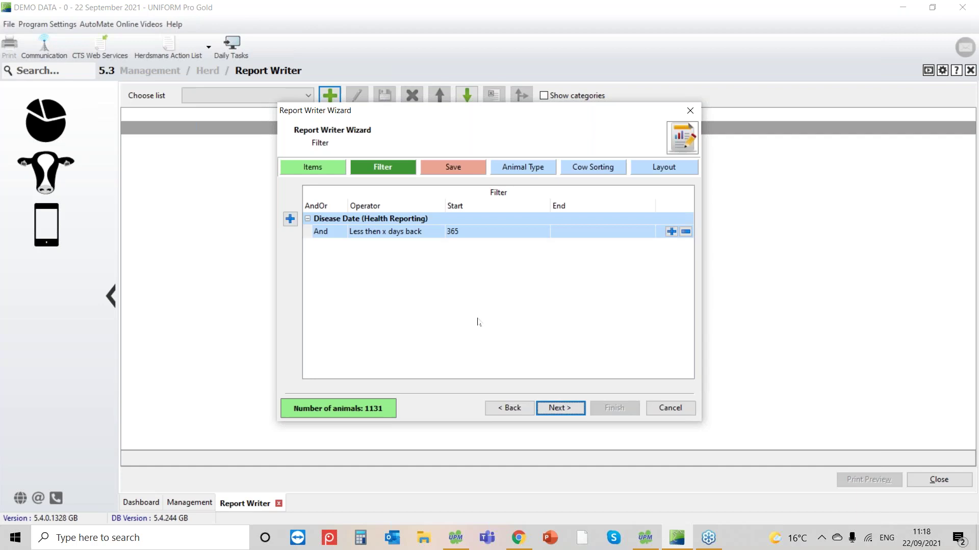
pyautogui.click(290, 219)
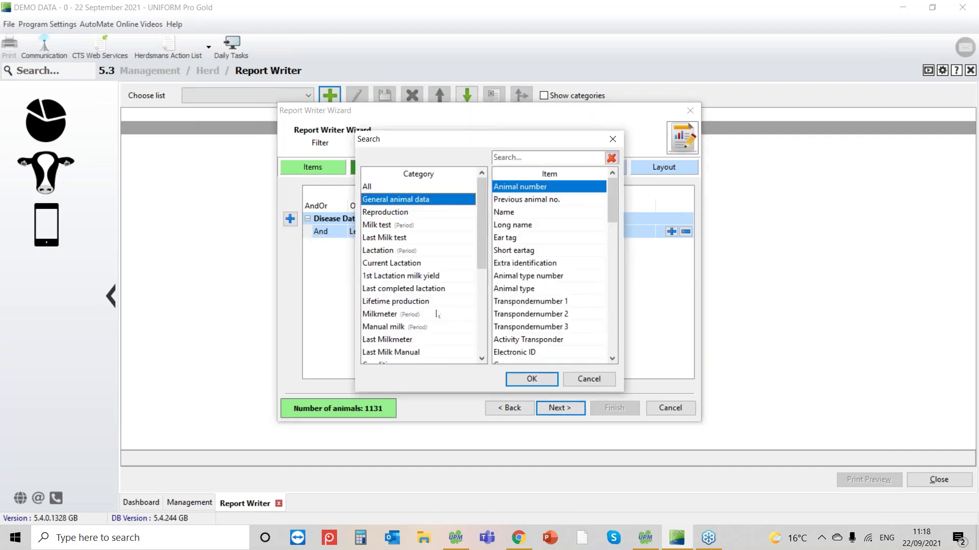
pyautogui.moveTo(477, 227); pyautogui.dragTo(492, 342)
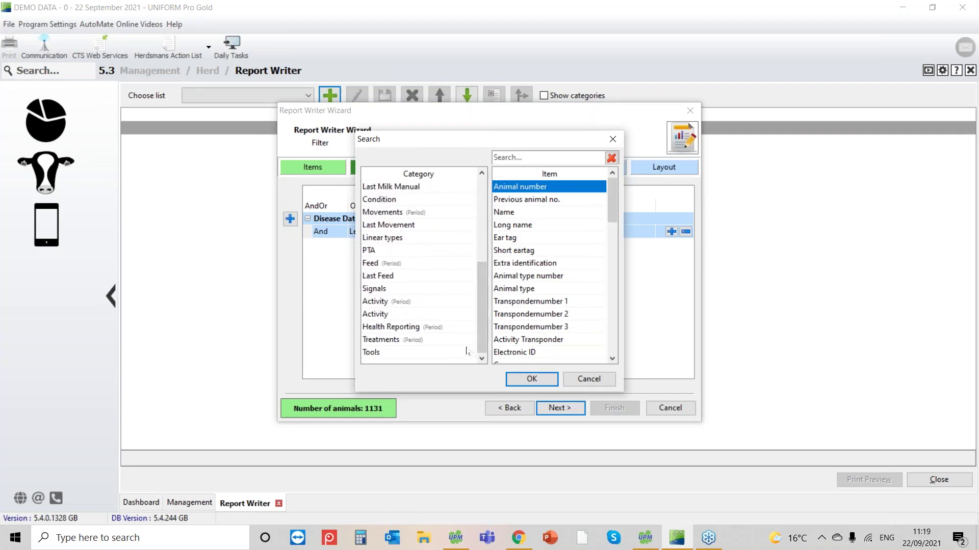
pyautogui.click(401, 328)
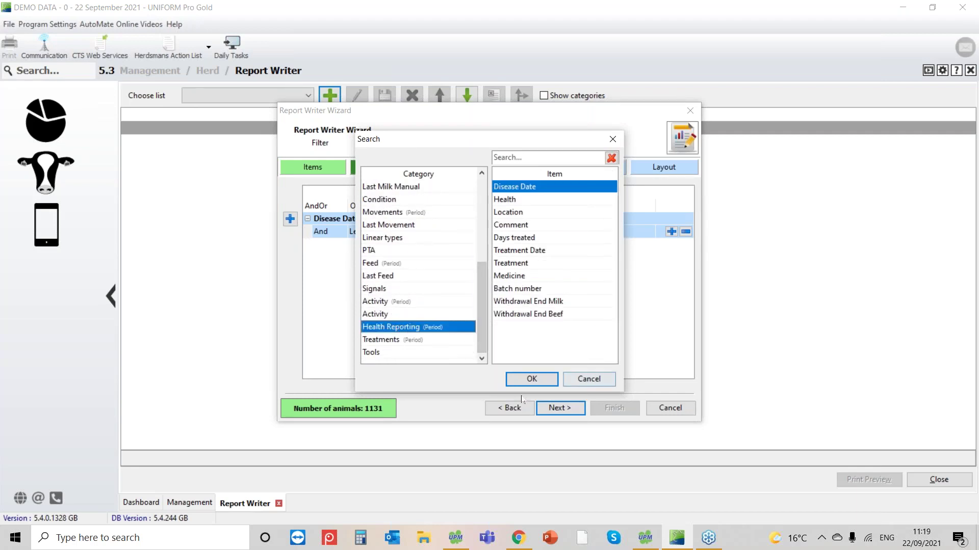
pyautogui.click(517, 202)
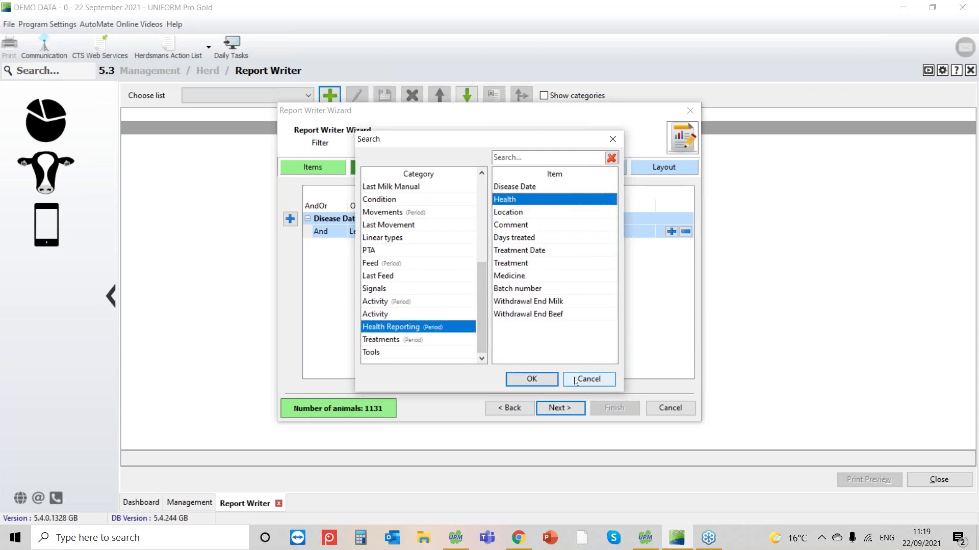
pyautogui.click(540, 381)
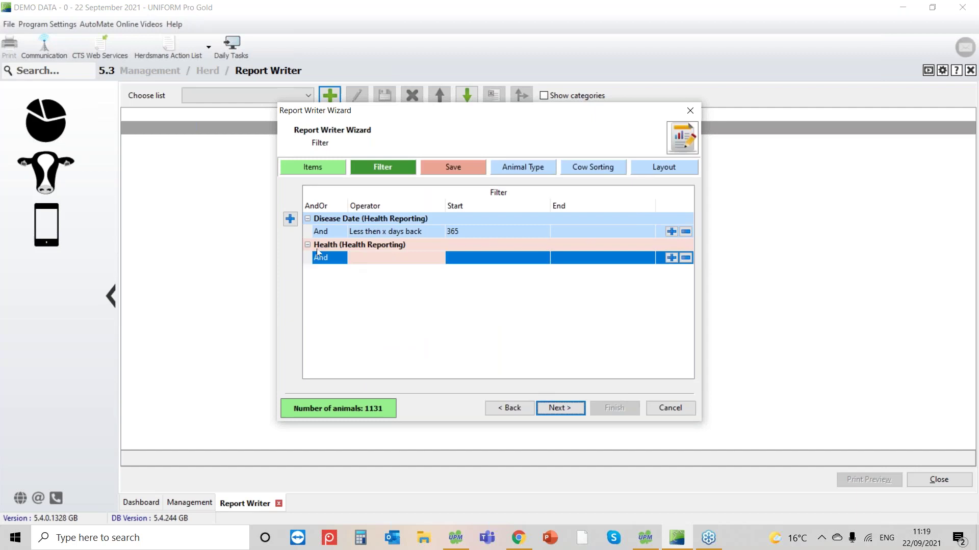
pyautogui.click(376, 260)
pyautogui.click(438, 259)
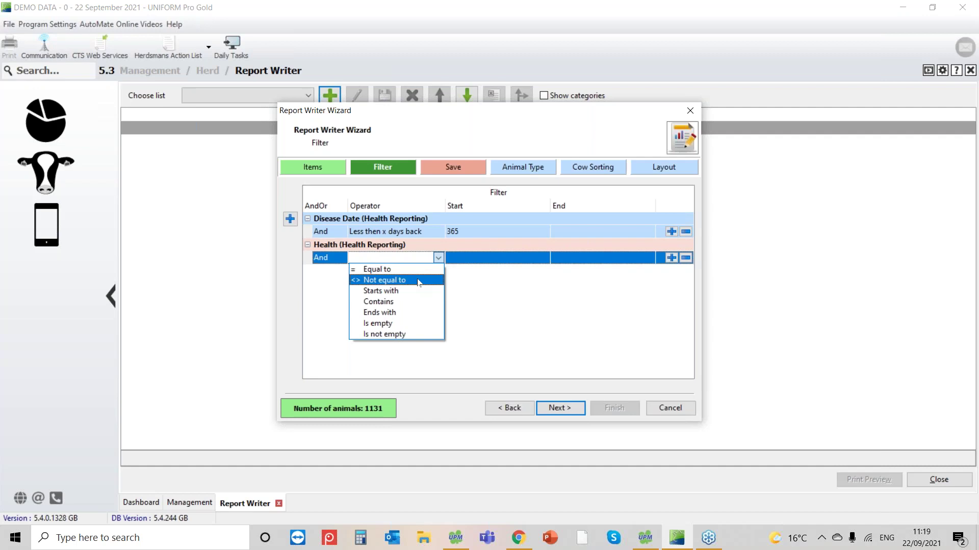
# Set the Health filter to Equal to COWS Twins, narrowing the report to 13 animals.
pyautogui.click(370, 270)
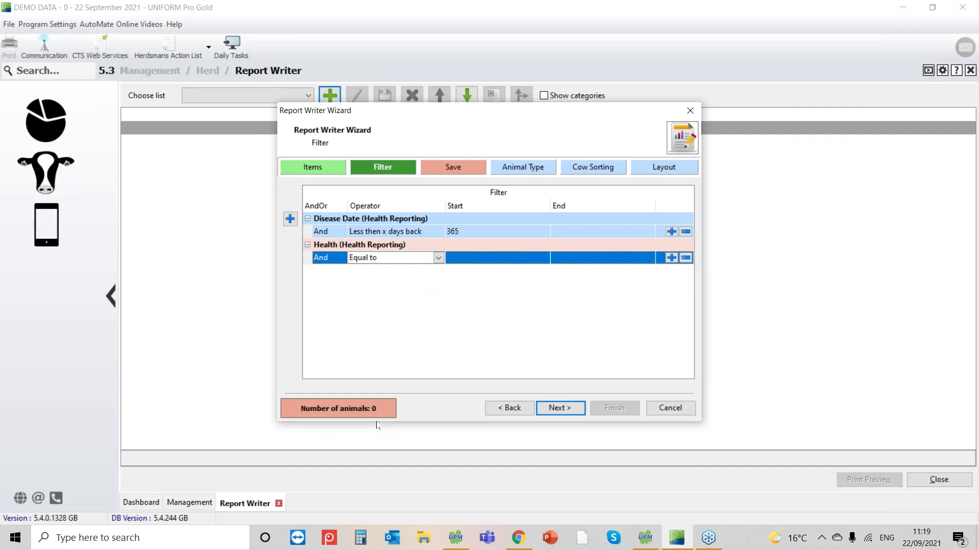
pyautogui.click(529, 258)
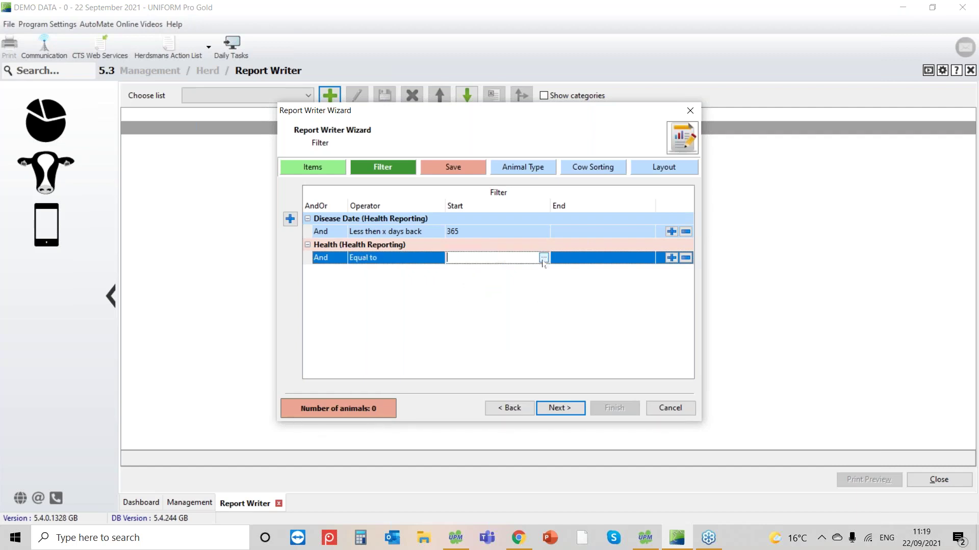
pyautogui.click(543, 259)
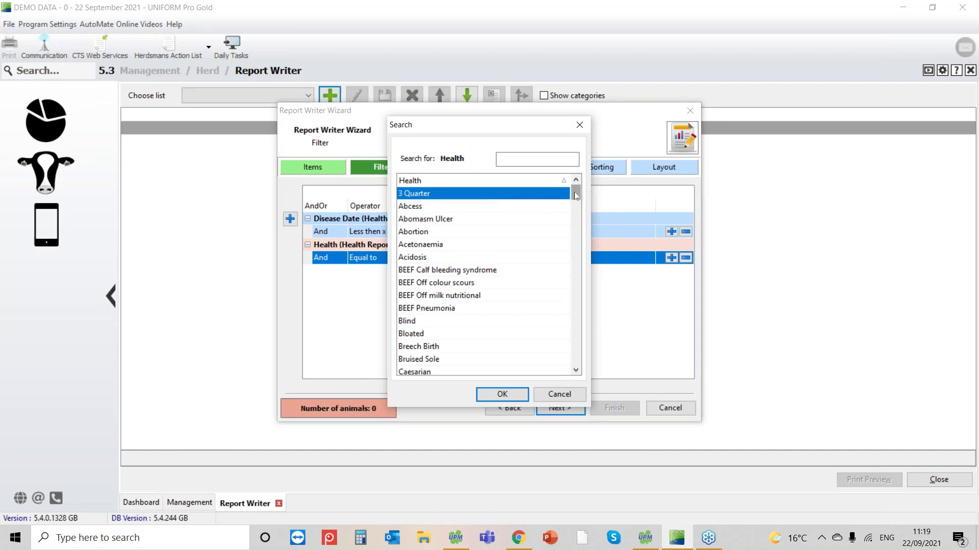
pyautogui.moveTo(576, 196)
pyautogui.mouseDown()
pyautogui.moveTo(593, 363)
pyautogui.moveTo(591, 250)
pyautogui.mouseUp()
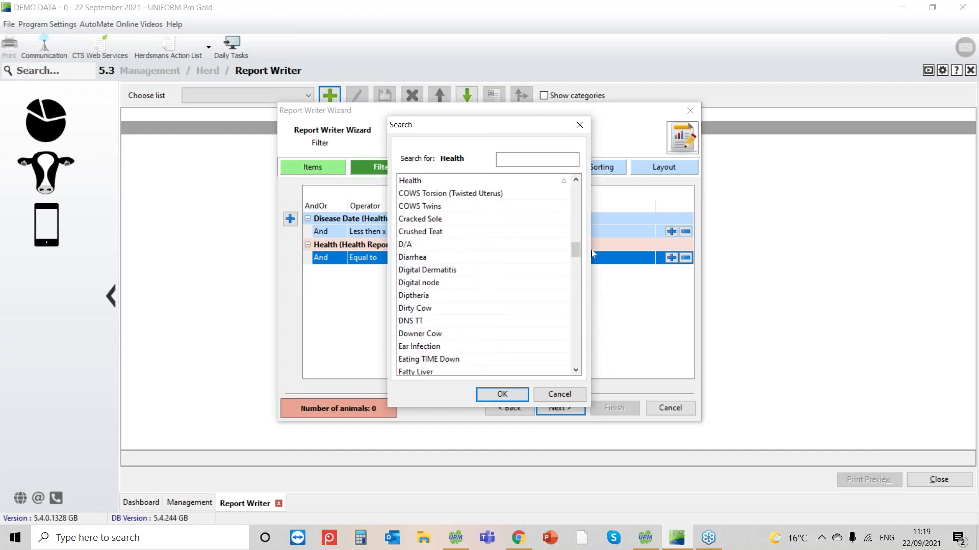
pyautogui.click(408, 206)
pyautogui.click(500, 391)
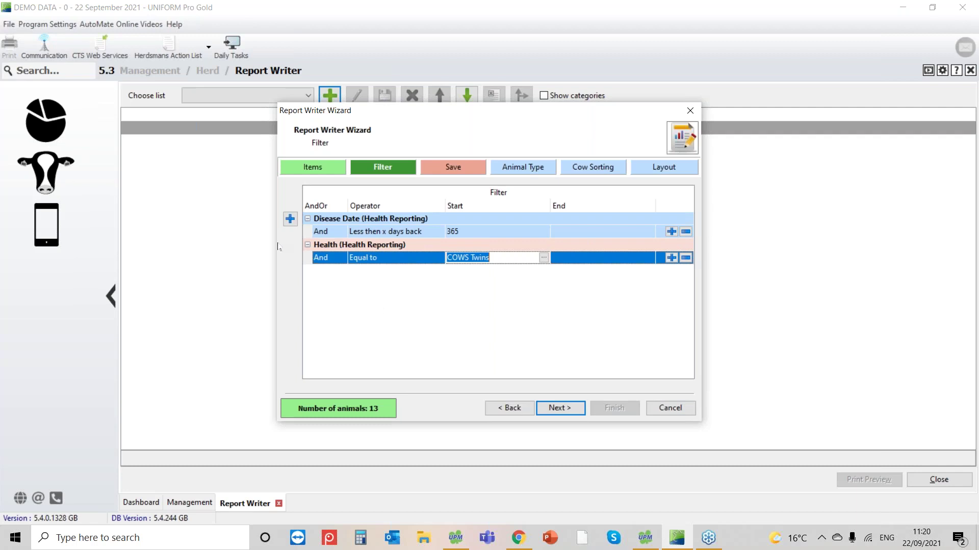
# Add a filter on Condition > Last Locomotion Score.
pyautogui.click(290, 219)
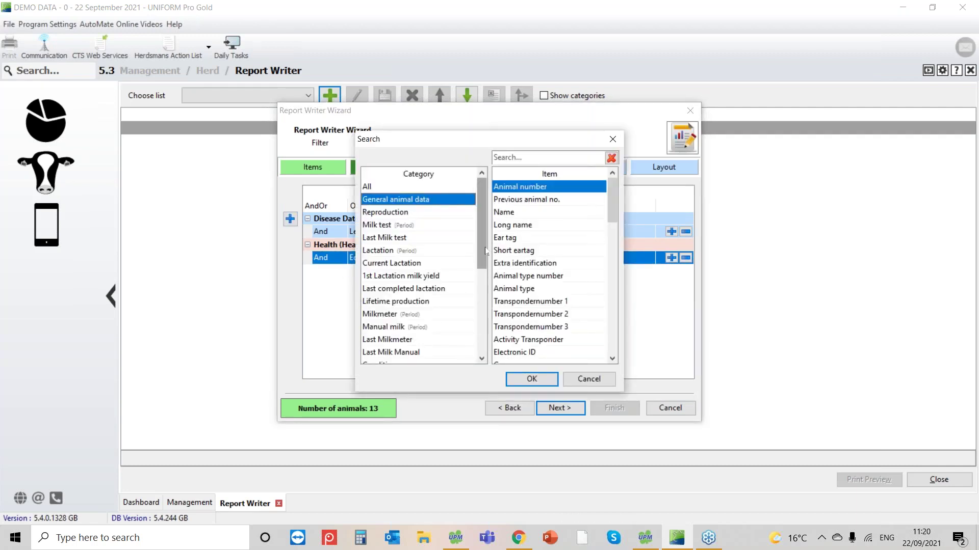
pyautogui.moveTo(486, 245); pyautogui.dragTo(481, 272)
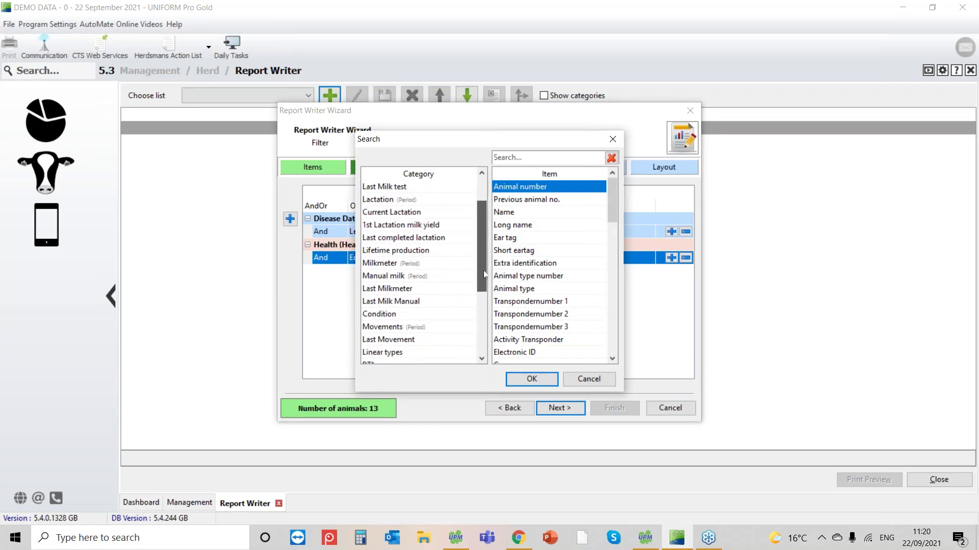
pyautogui.click(380, 314)
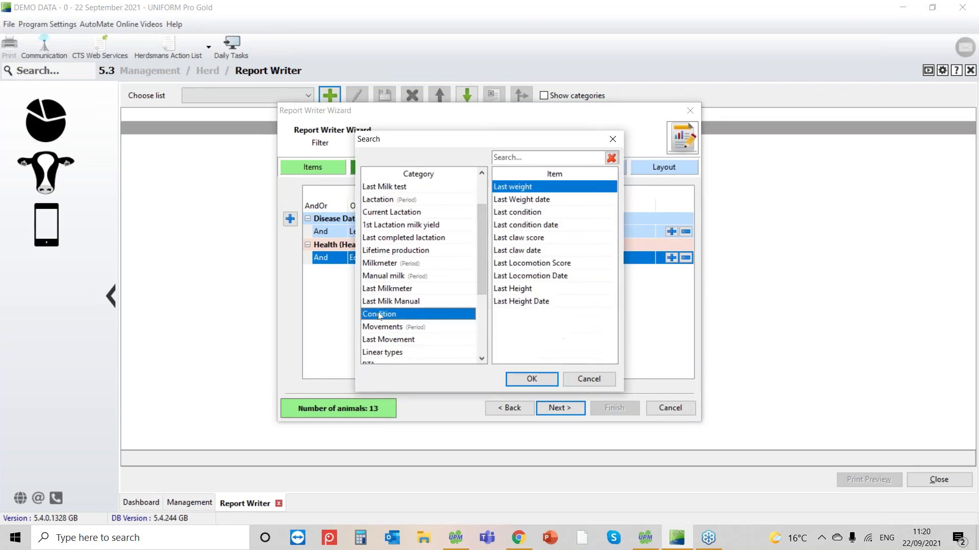
pyautogui.click(525, 263)
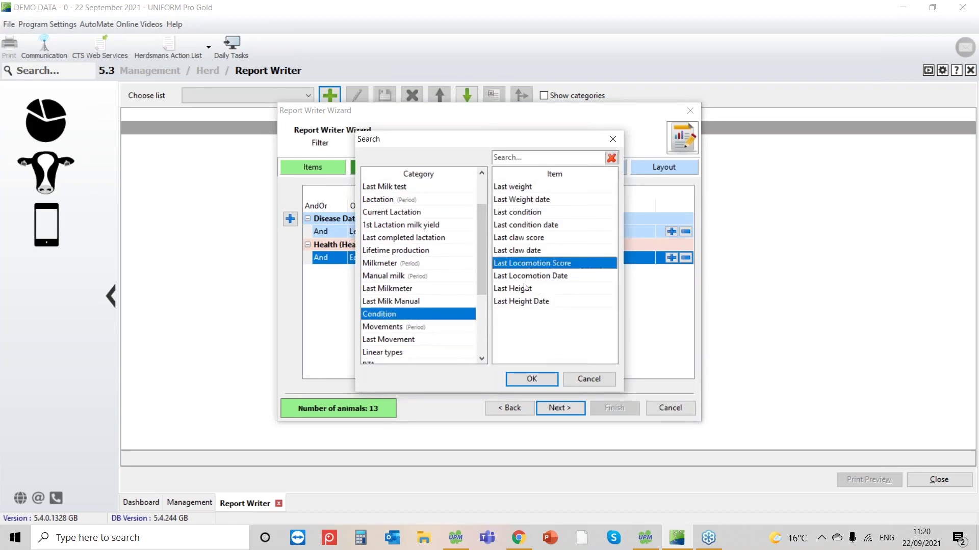
pyautogui.click(524, 381)
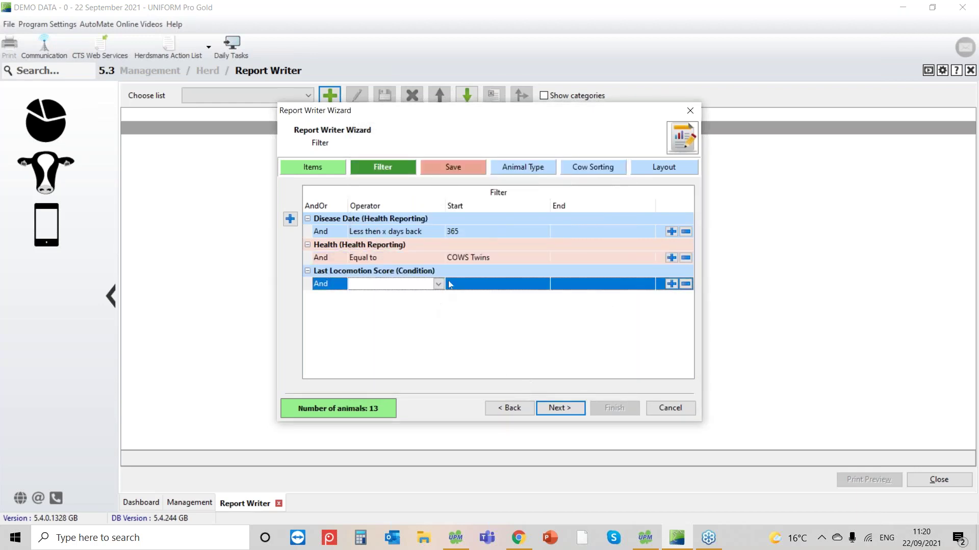
# Set the locomotion filter to Equal or higher than 2.0, joined with And, leaving 9 animals.
pyautogui.click(438, 285)
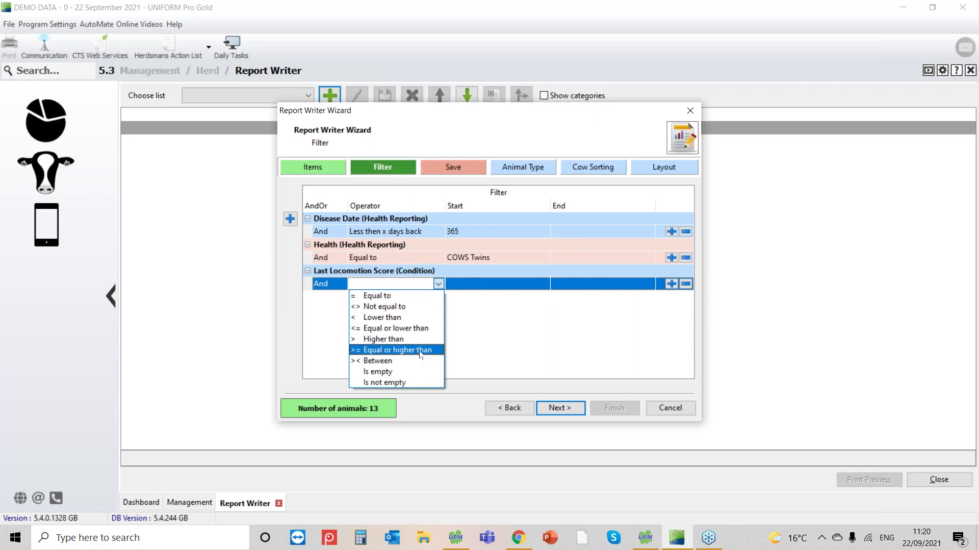
pyautogui.click(420, 351)
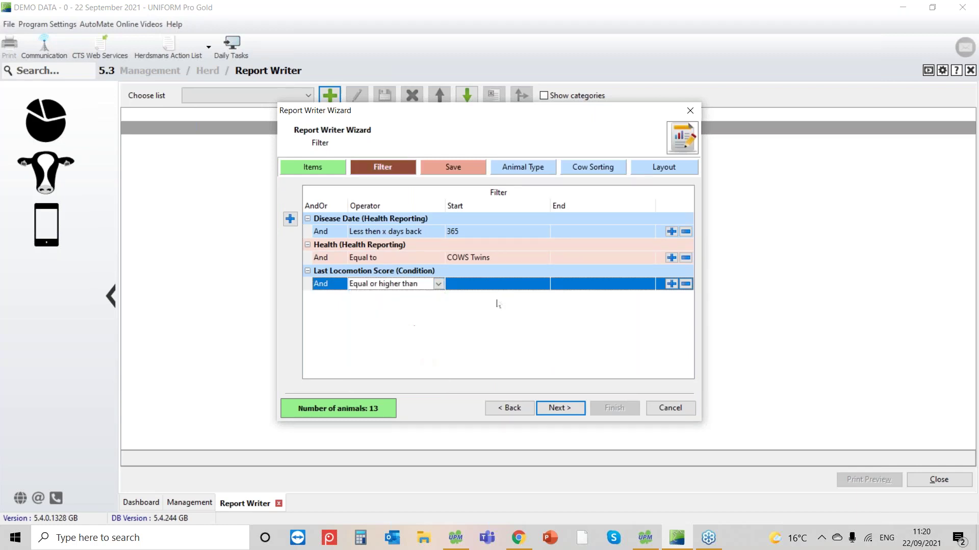
pyautogui.click(501, 284)
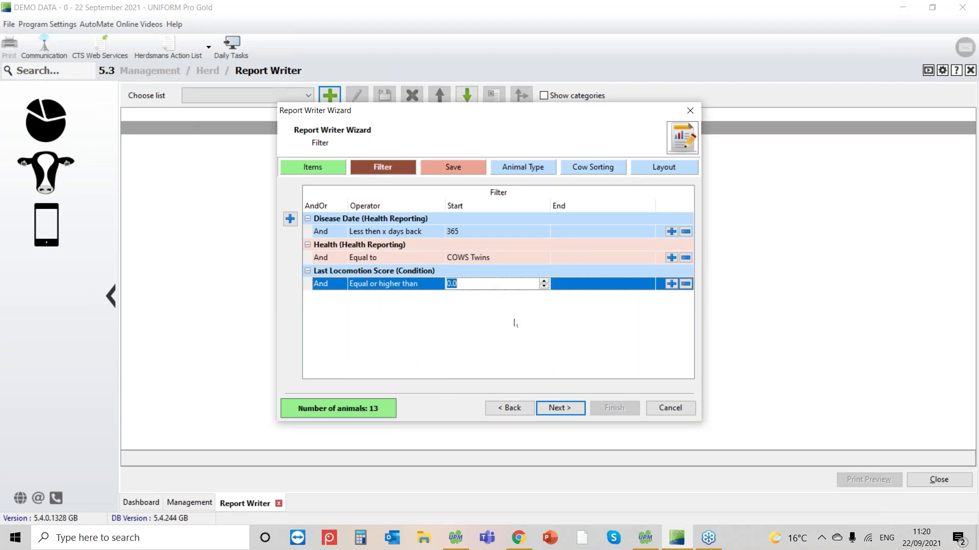
pyautogui.write('2')
pyautogui.click(340, 287)
pyautogui.click(341, 289)
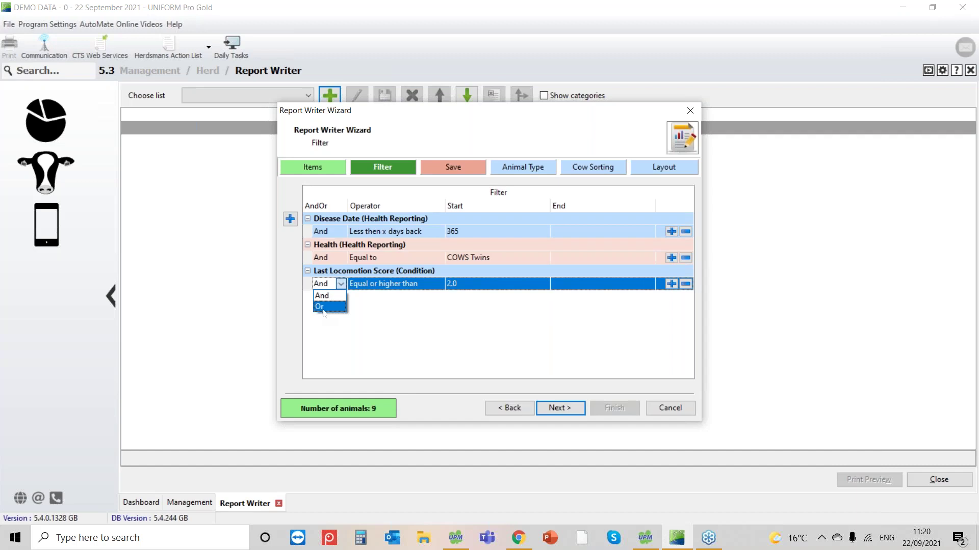
pyautogui.click(323, 304)
# Add a filter on Reproduction > Expected calving date.
pyautogui.click(290, 219)
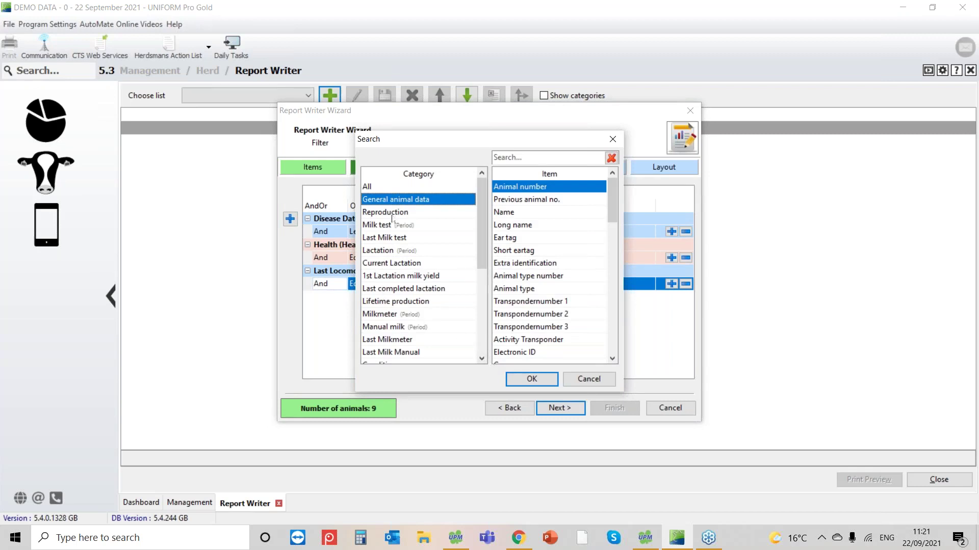
pyautogui.click(393, 213)
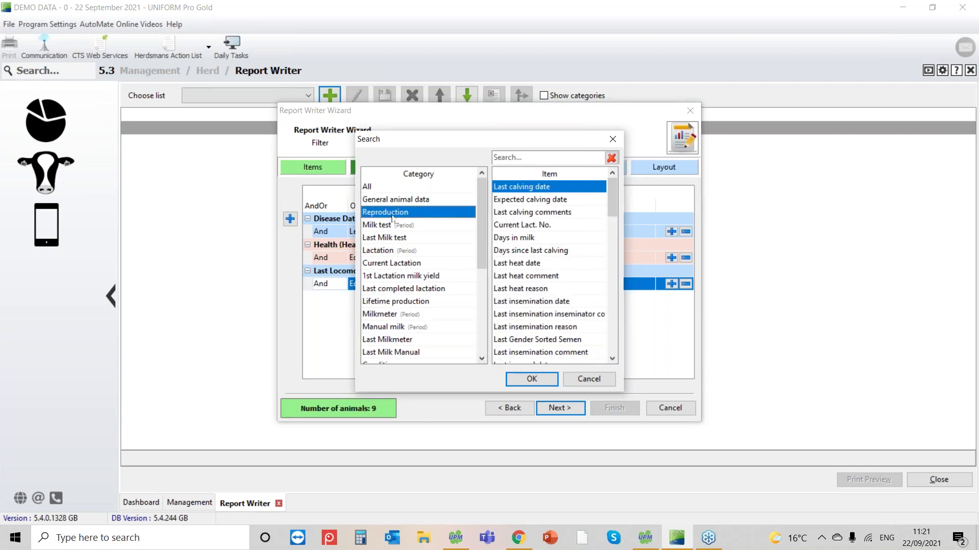
pyautogui.click(555, 200)
pyautogui.click(527, 380)
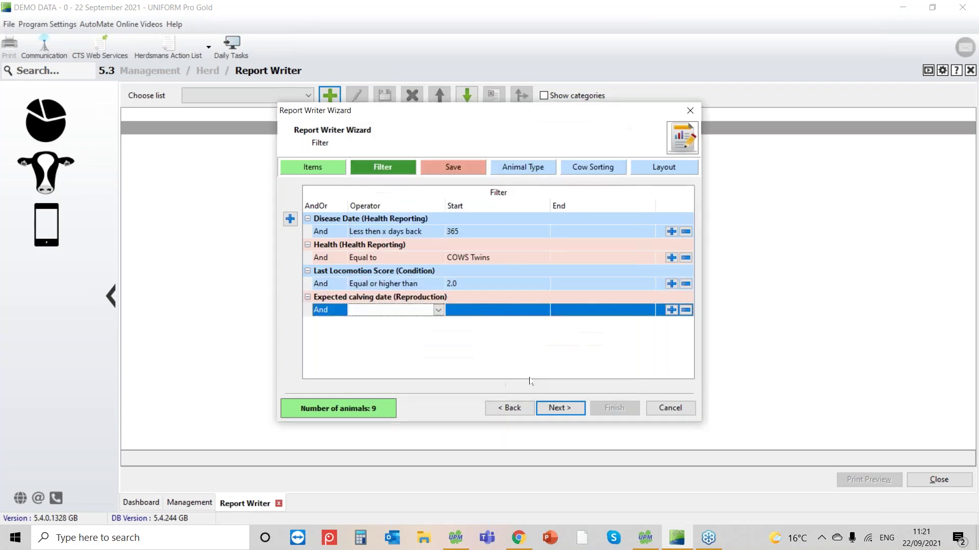
# Set the calving date filter to less than 21 days ahead, leaving 4 animals.
pyautogui.click(438, 310)
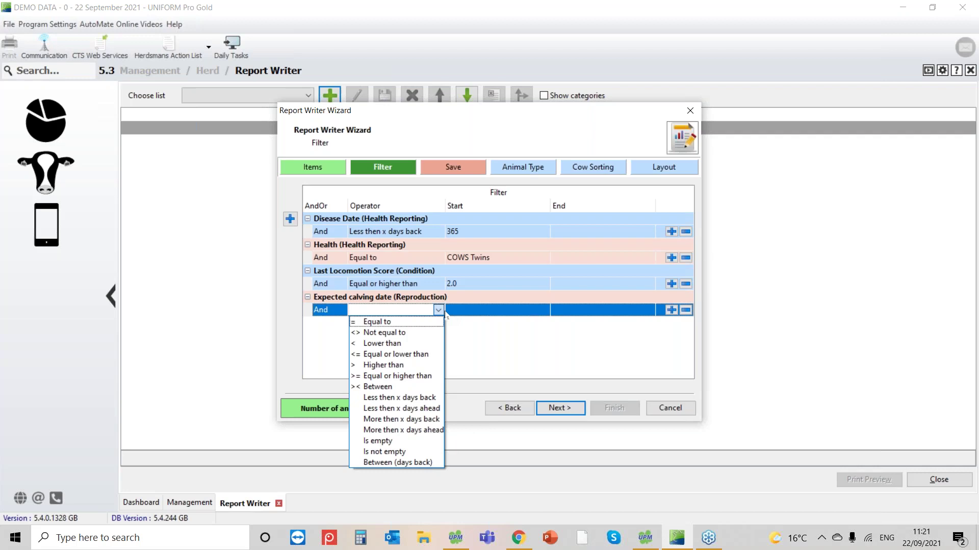
pyautogui.click(397, 409)
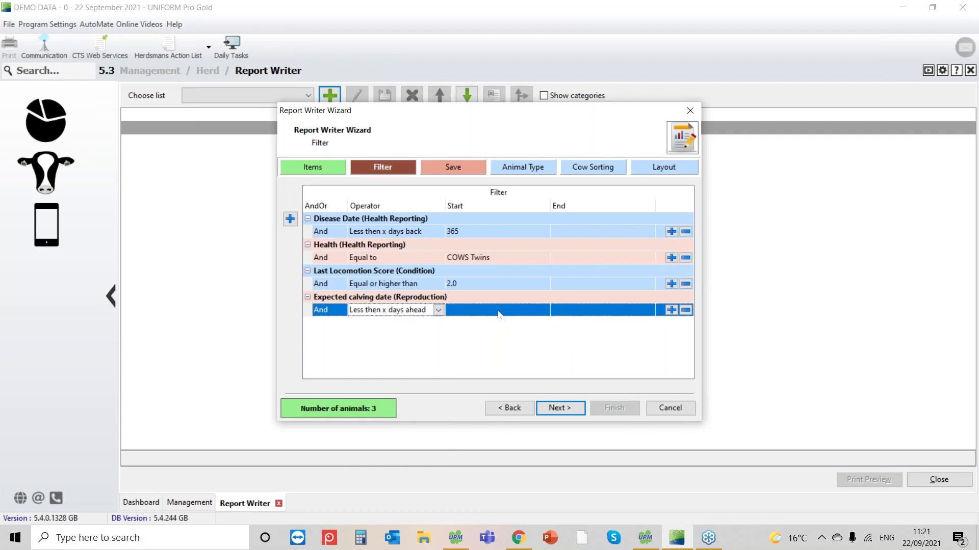
pyautogui.click(498, 313)
pyautogui.write('21')
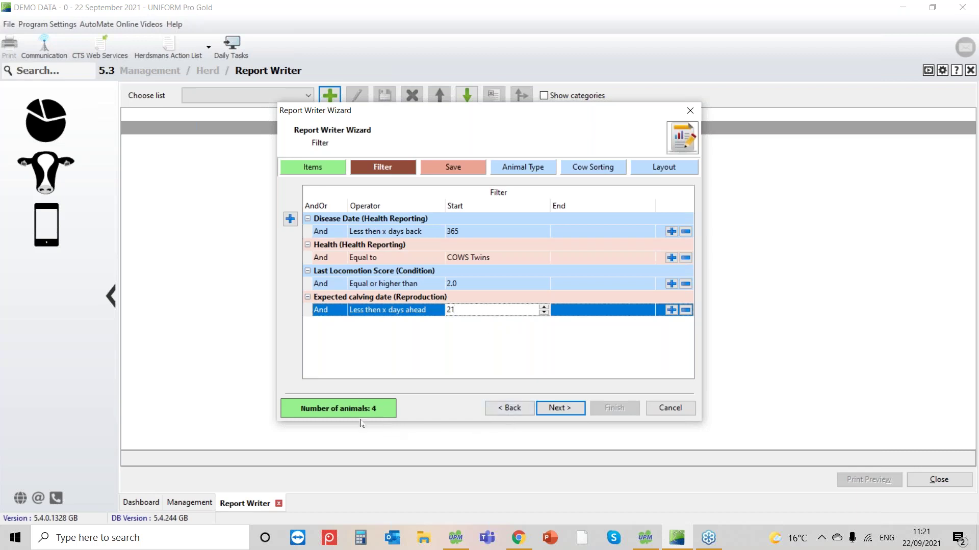
pyautogui.click(559, 409)
# Name the new list 'Bolus Due' and continue to the Animal Type step.
pyautogui.click(310, 223)
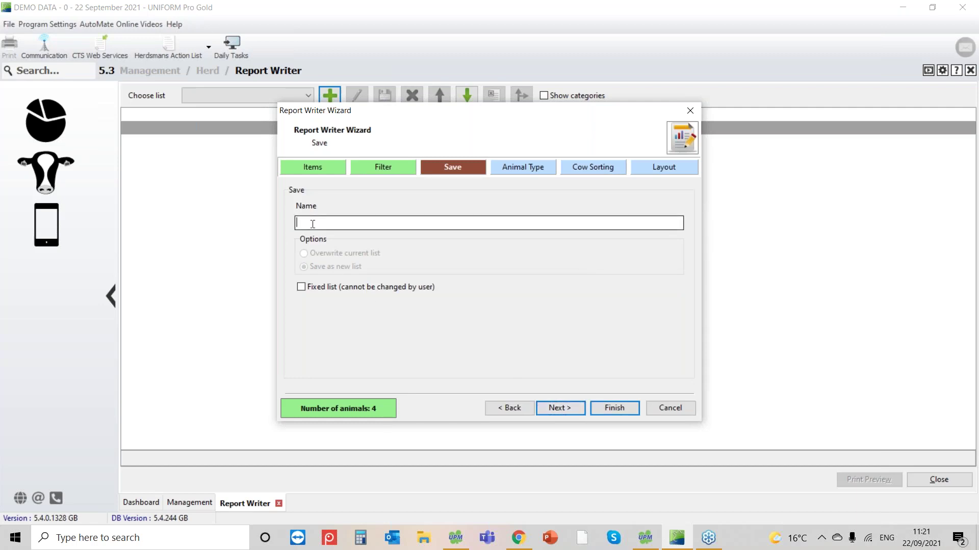
pyautogui.write('Bolus ')
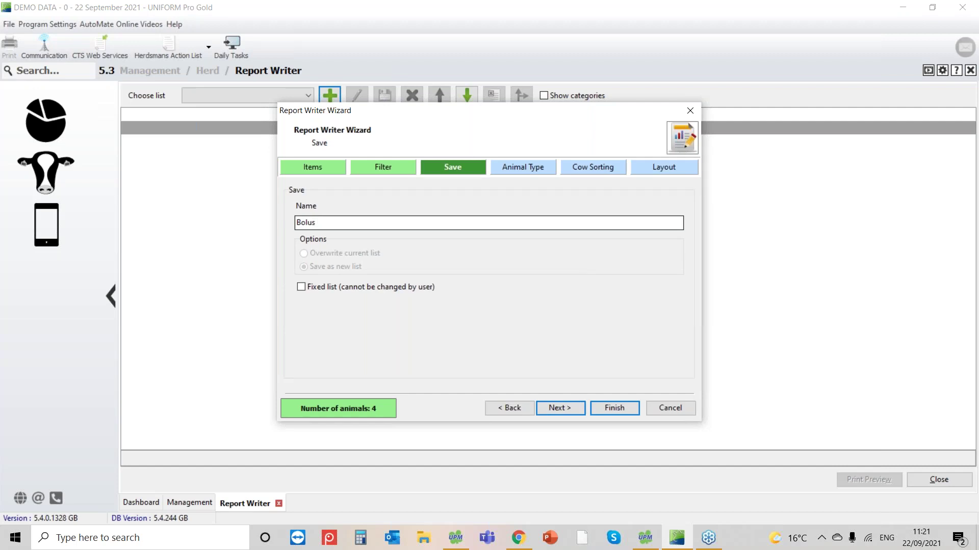
pyautogui.write(' dif')
pyautogui.press('BackSpace')
pyautogui.press('BackSpace')
pyautogui.press('BackSpace')
pyautogui.write('Due')
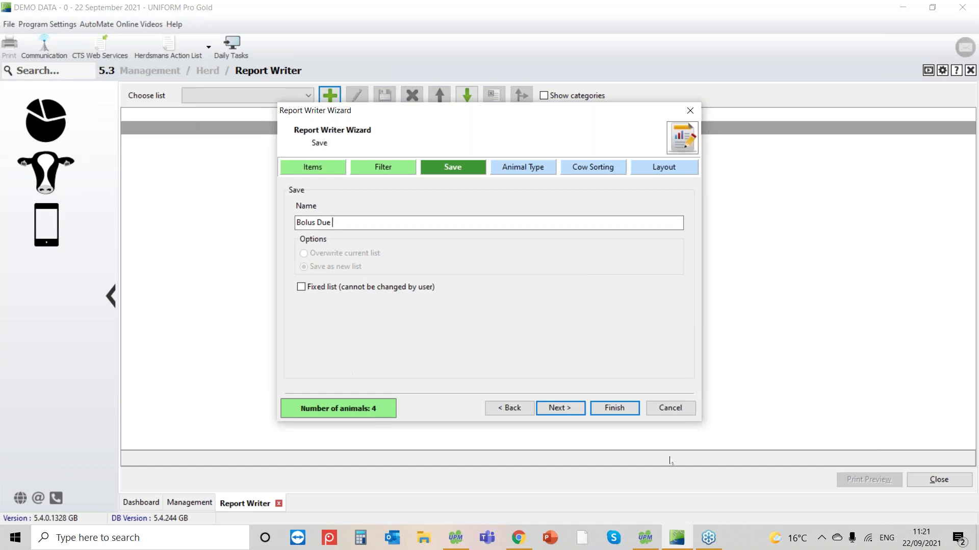
pyautogui.click(565, 411)
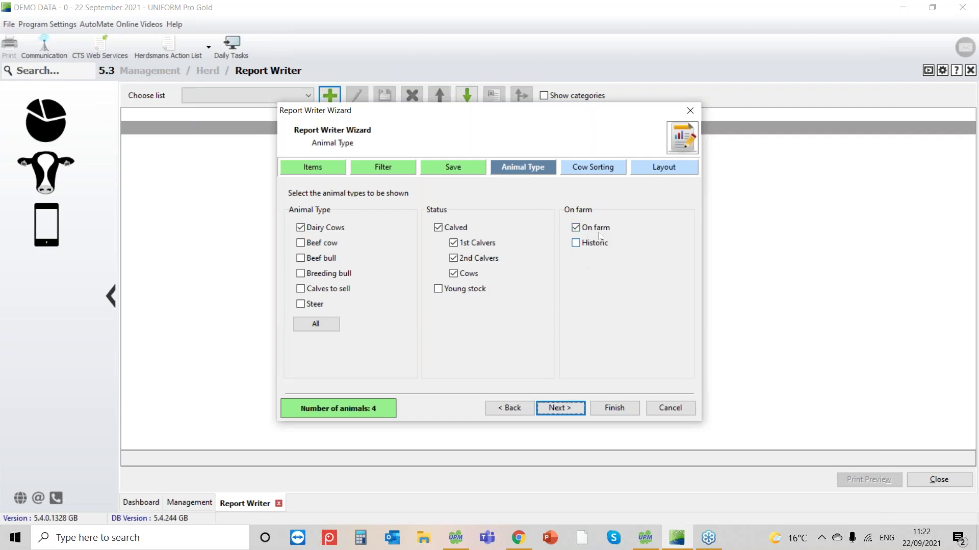
# Skip cow sorting and finish the wizard, saving and loading the Bolus Due list of four cows.
pyautogui.click(562, 409)
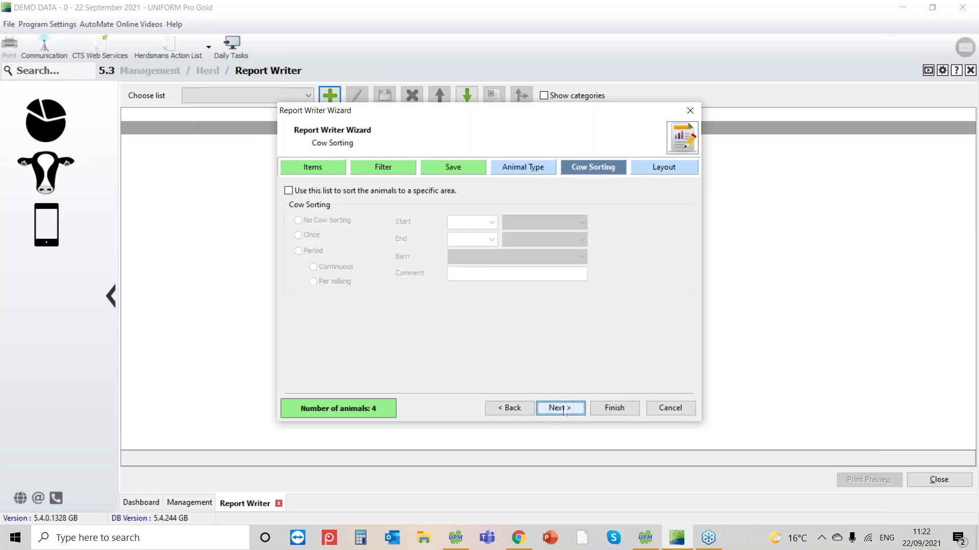
pyautogui.click(624, 409)
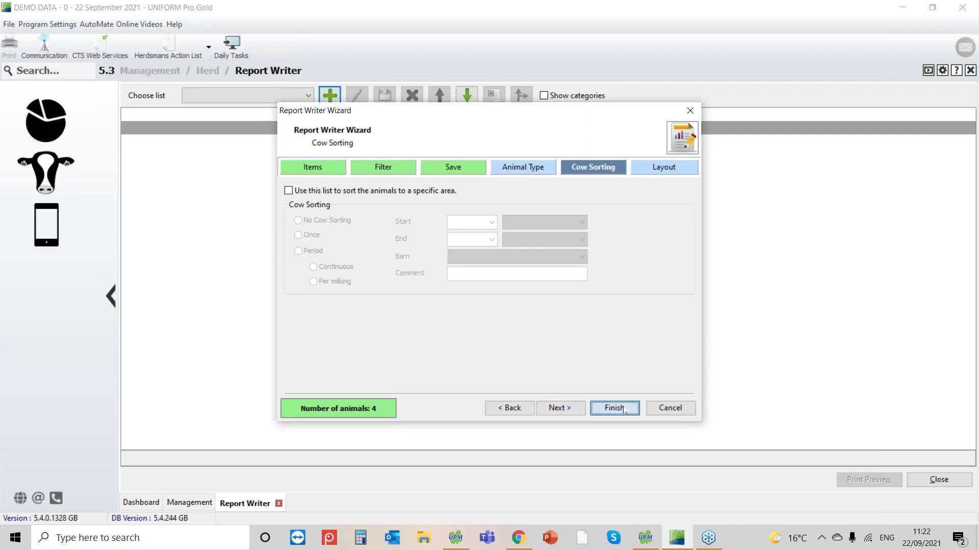